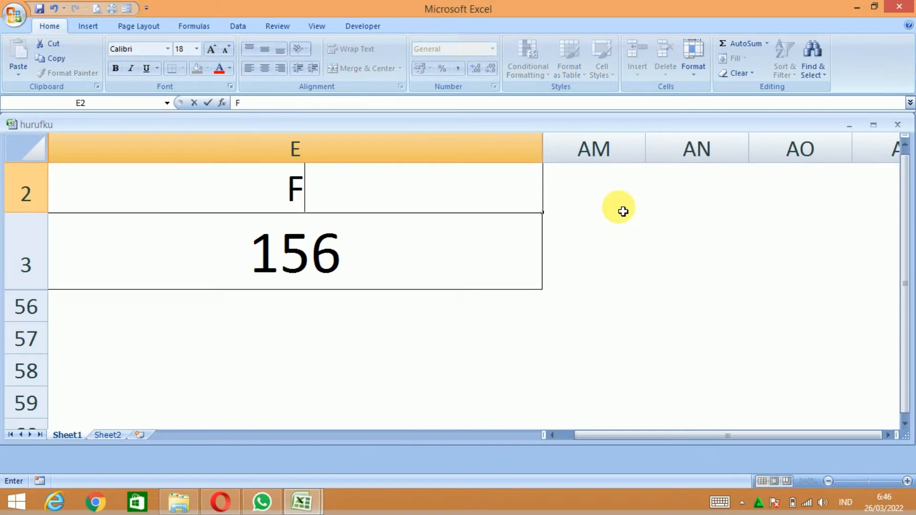
Enter FACEBOOKER, YOUTUBER and INDONESIA into E2 in turn, updating the letter total each time.
text(OOKER)
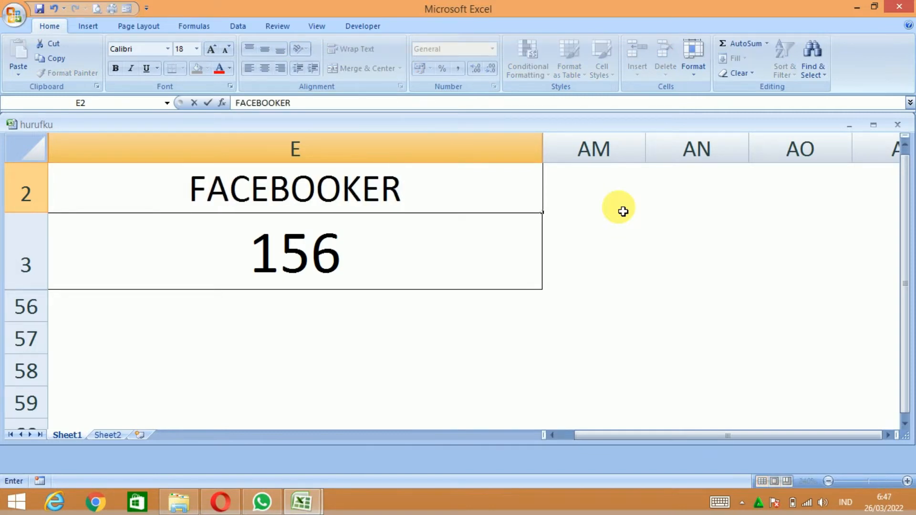
key(Return)
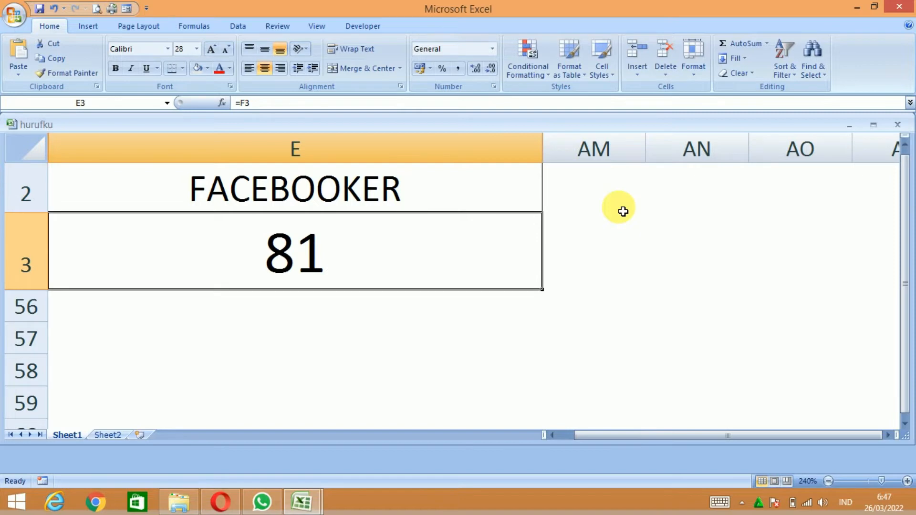
click(352, 193)
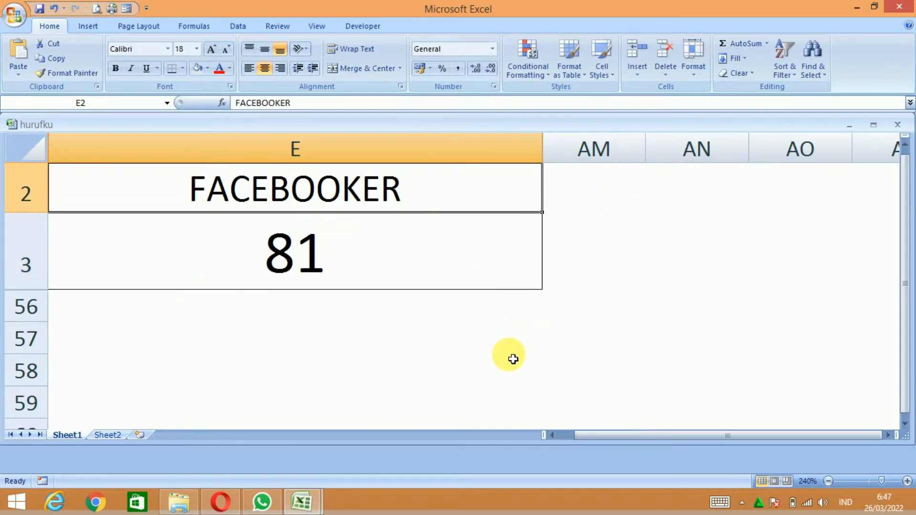
text(YOUTU)
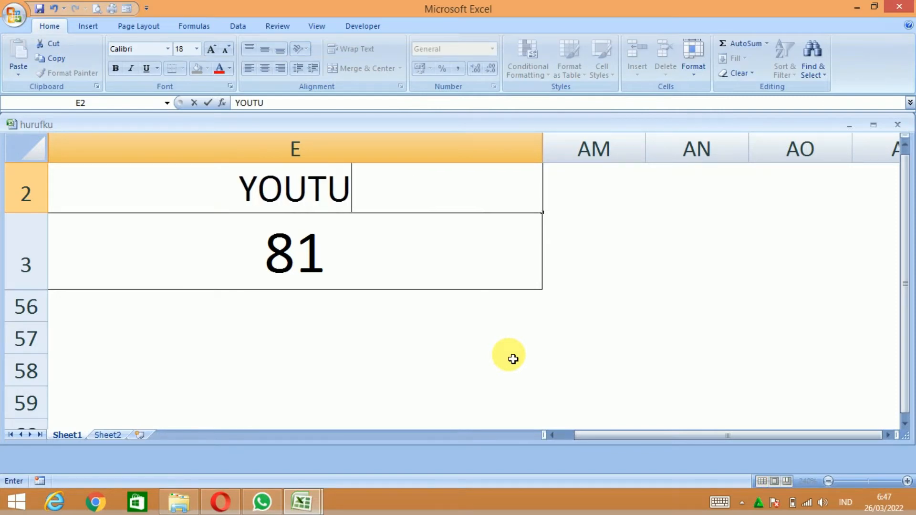
text(BER)
key(Return)
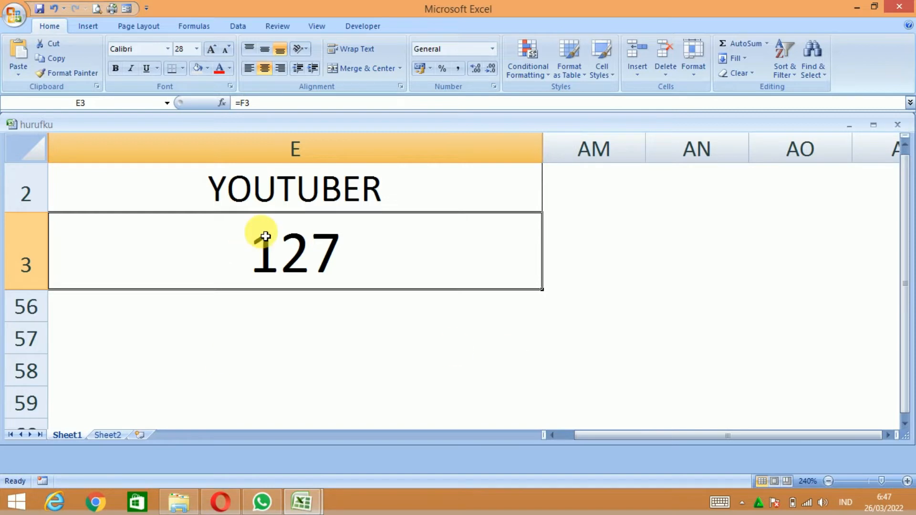
click(266, 204)
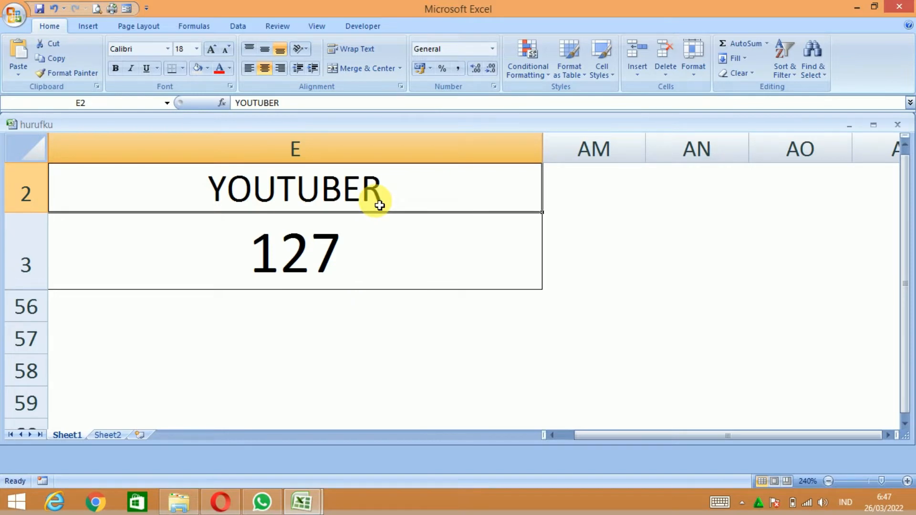
text(INDONES)
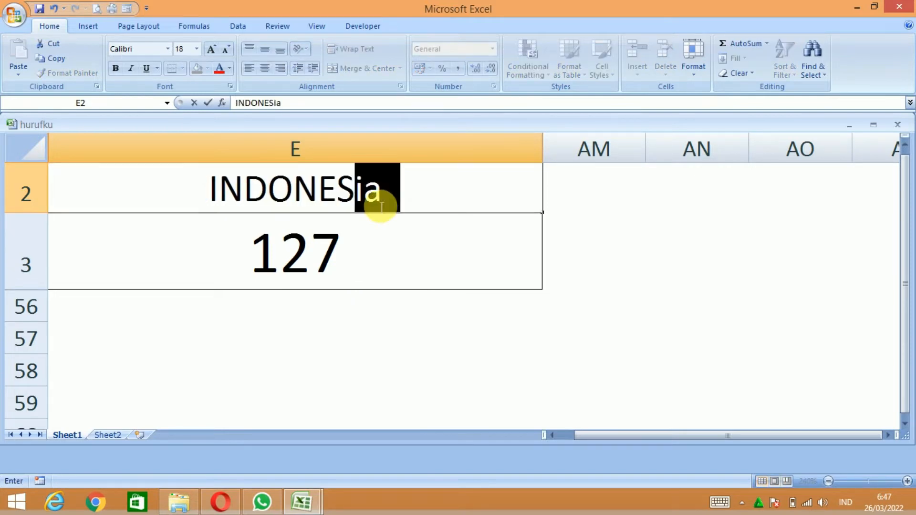
text(IA)
key(Return)
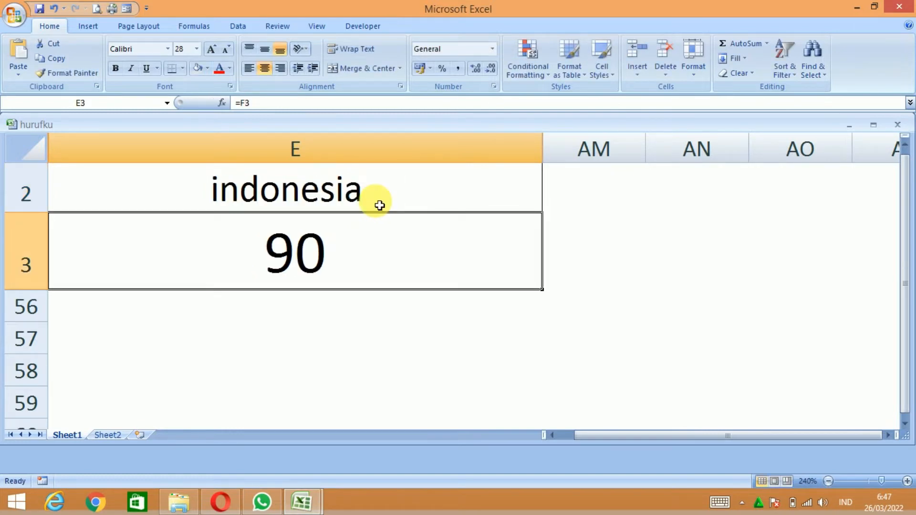
Enter 'attitude' and then 'sedekah jariah' in E2 using AutoComplete suggestions.
click(379, 205)
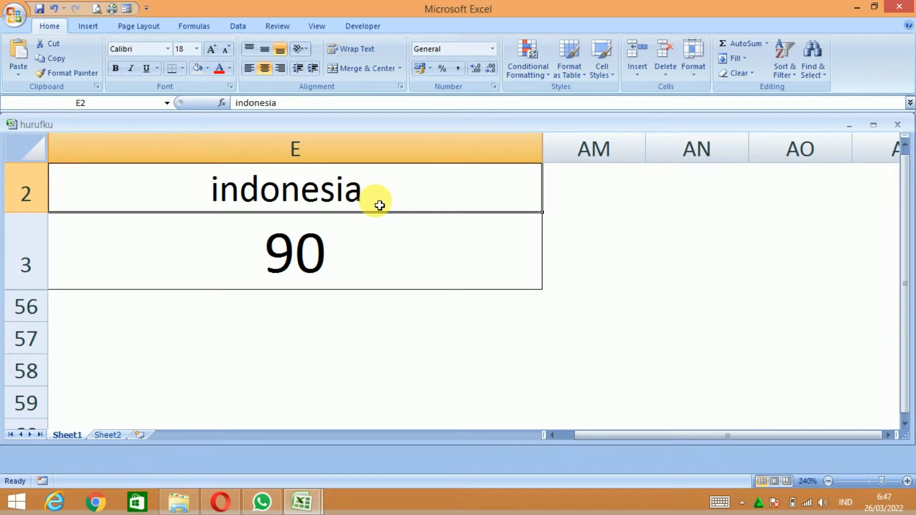
text(ATtitude)
key(Return)
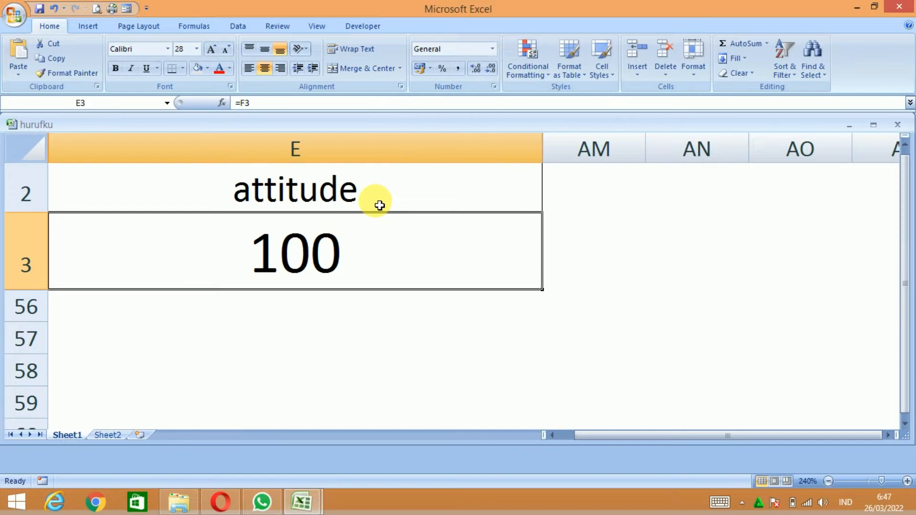
click(376, 196)
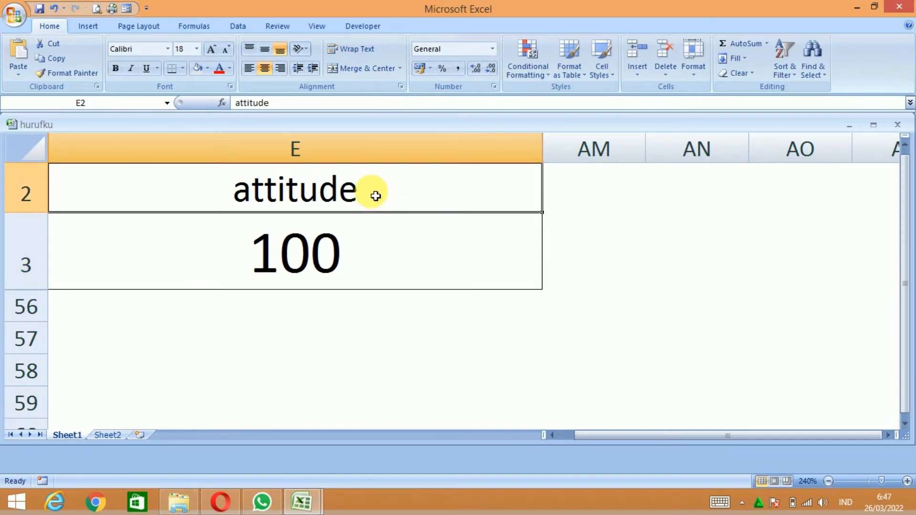
text(SE)
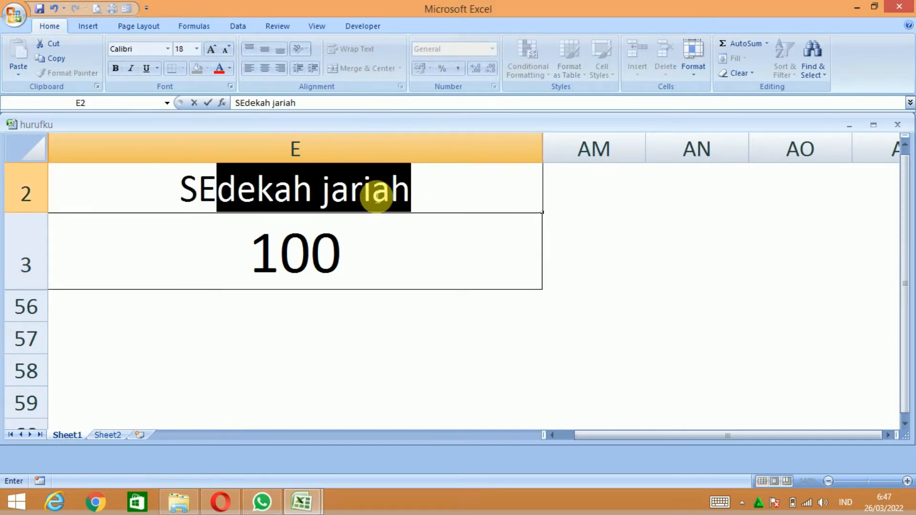
key(Return)
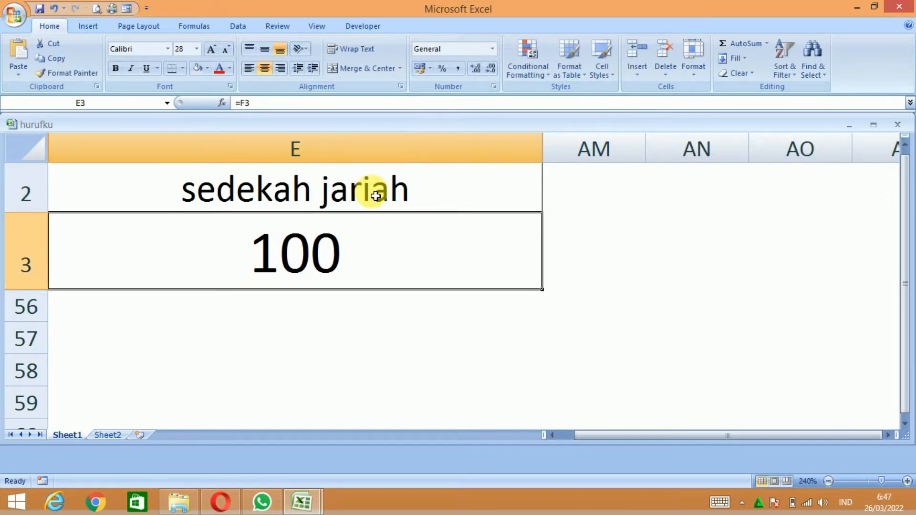
Enter 'lambemu mas' in E2 via AutoComplete, giving a letter-value total of 100.
click(375, 196)
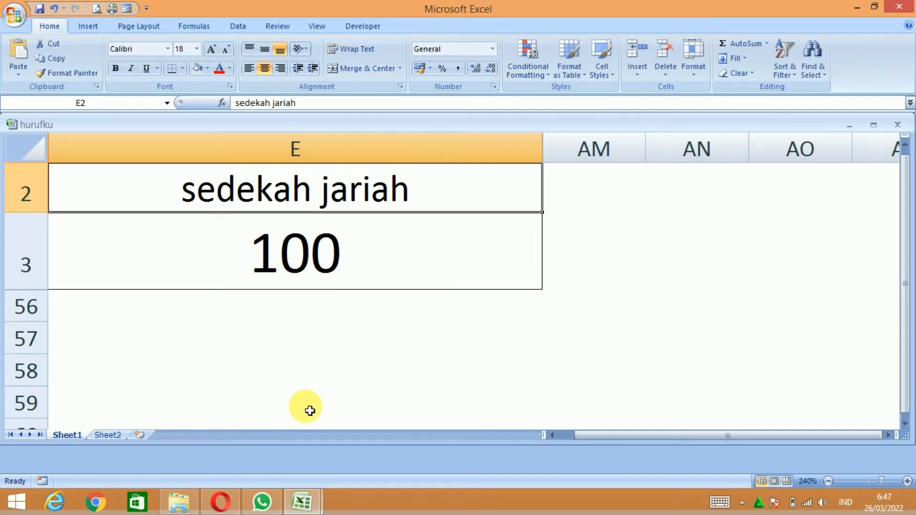
text(LA)
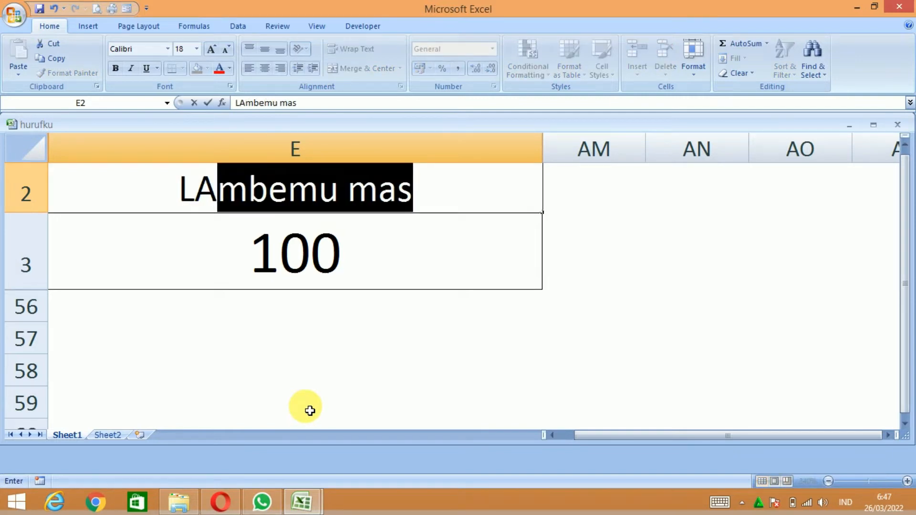
key(Return)
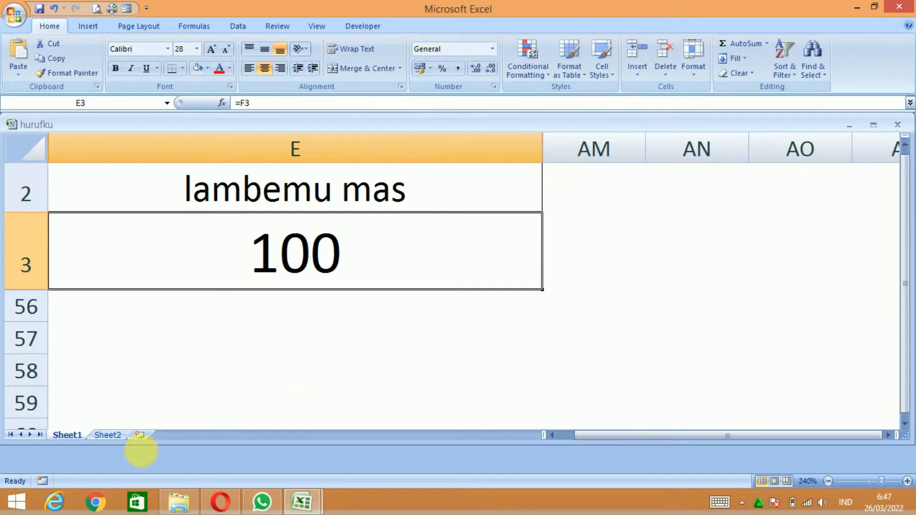
click(252, 316)
click(309, 384)
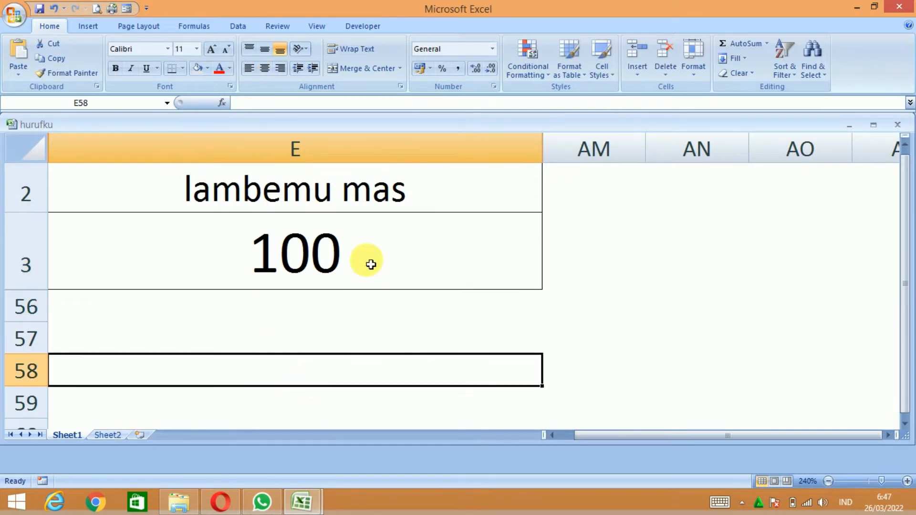
click(393, 193)
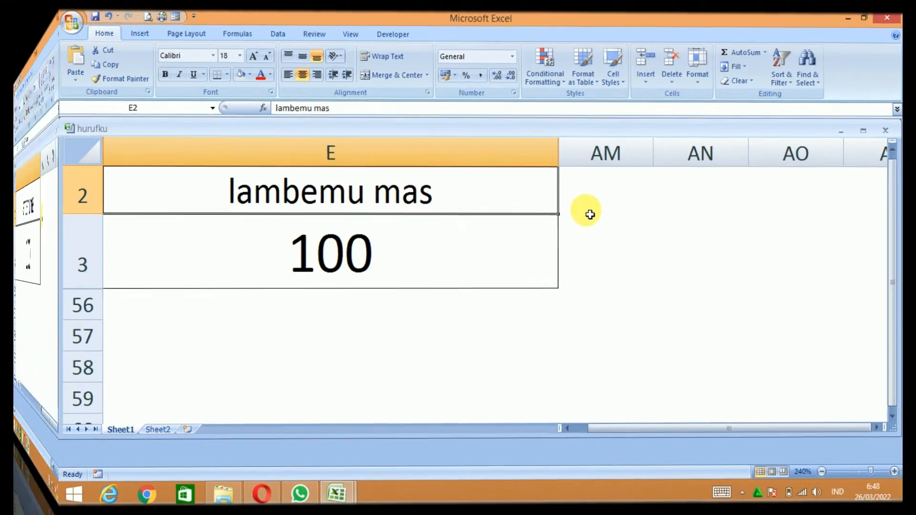
Complete 'BO' to the AutoComplete entry 'bojo telu' in E2, then click away.
text(B)
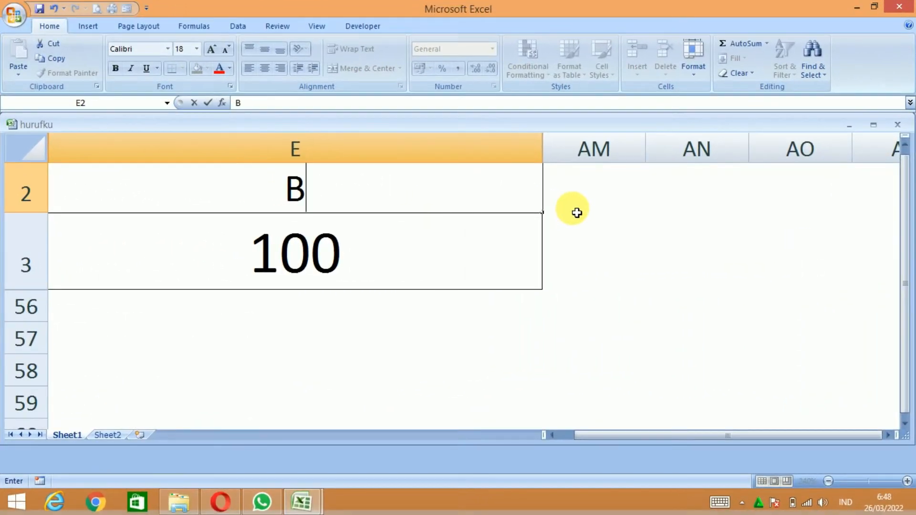
text(Ojo telu)
key(Return)
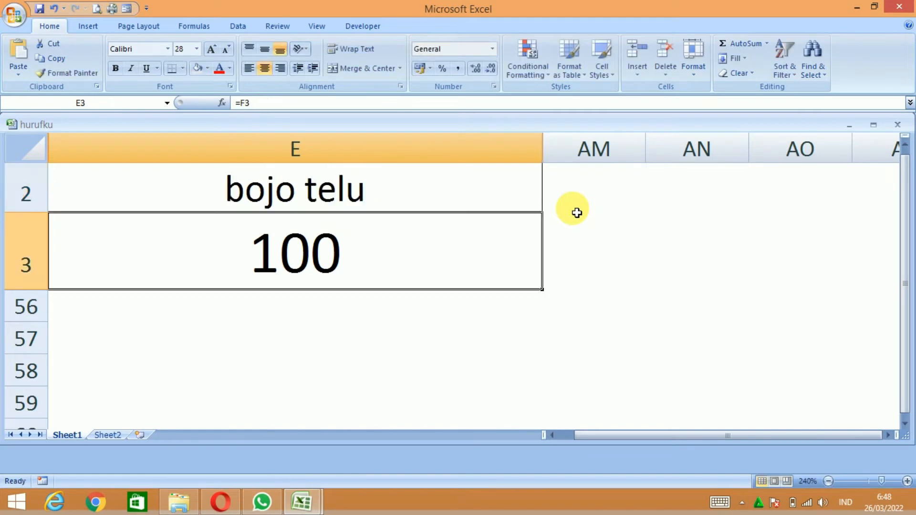
click(381, 348)
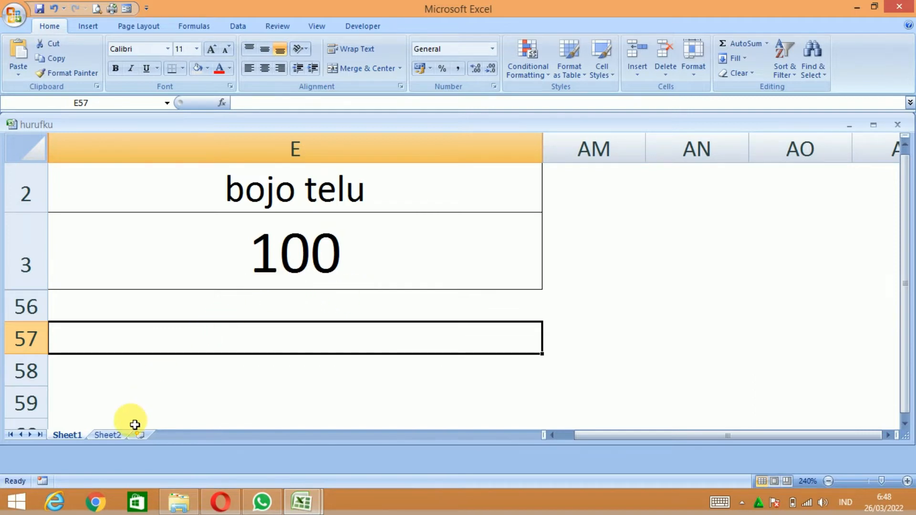
click(109, 435)
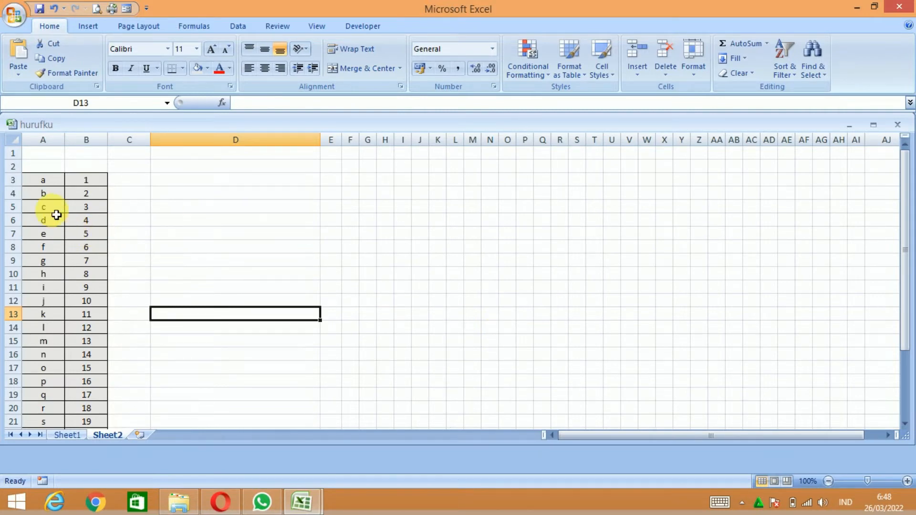
click(48, 184)
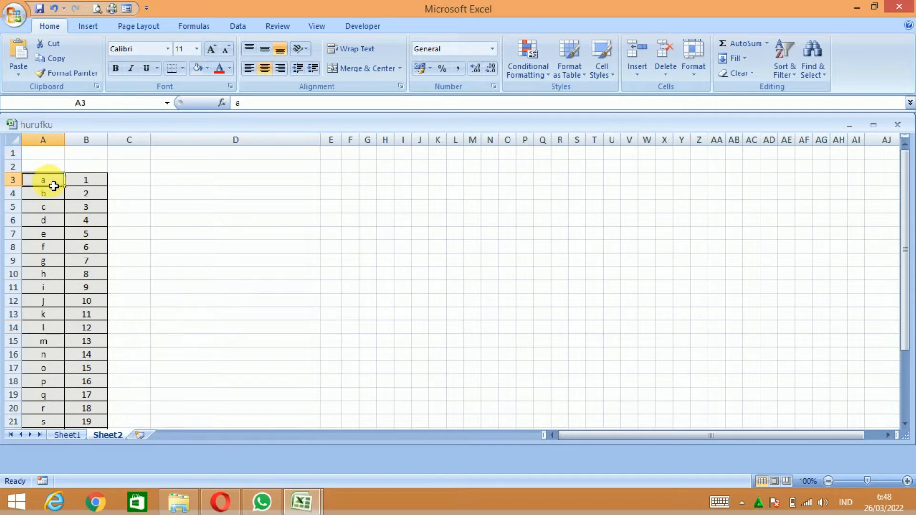
scroll(56, 194, down, 5)
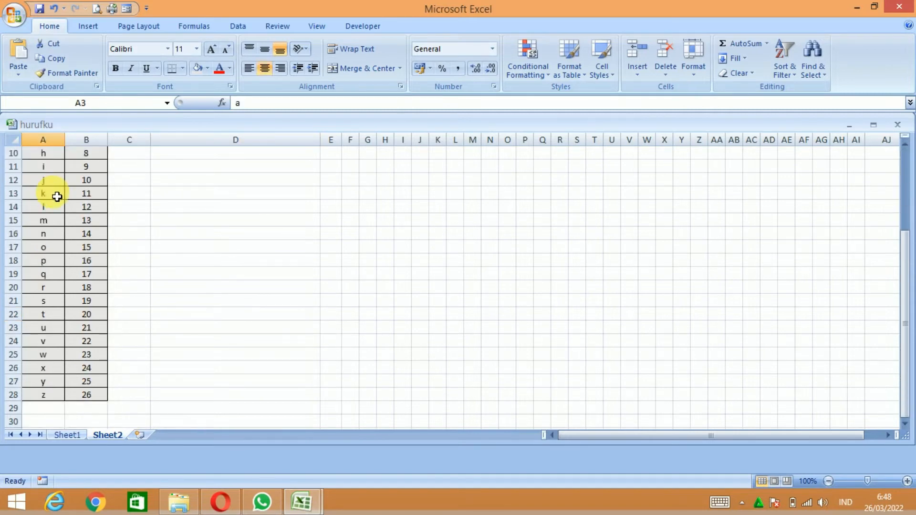
scroll(59, 215, up, 5)
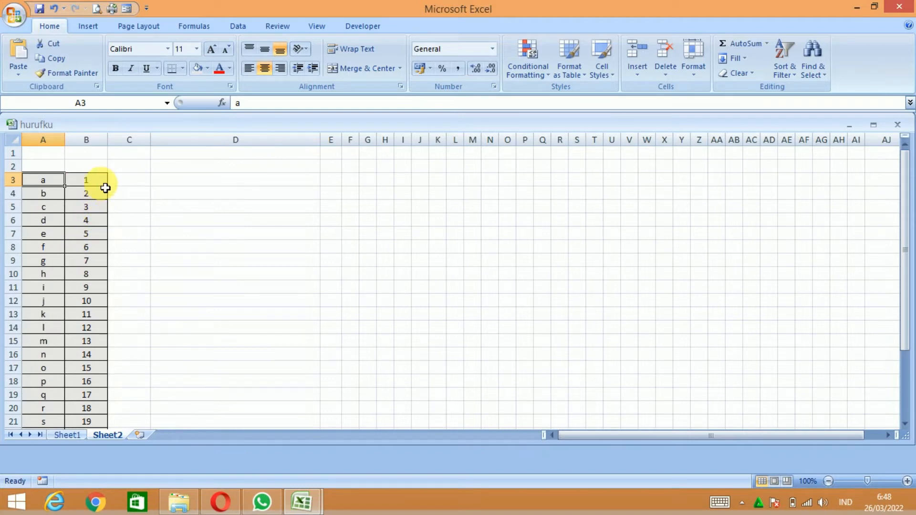
scroll(91, 258, down, 3)
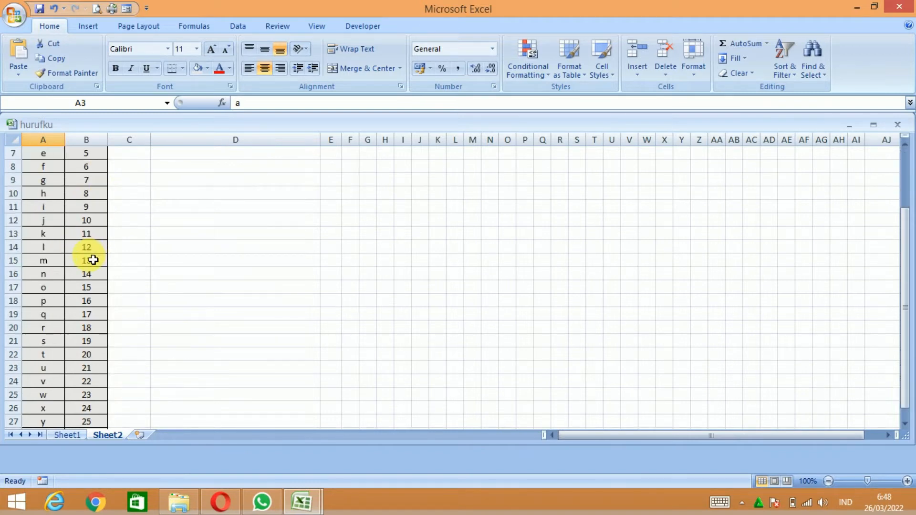
scroll(101, 181, down, 2)
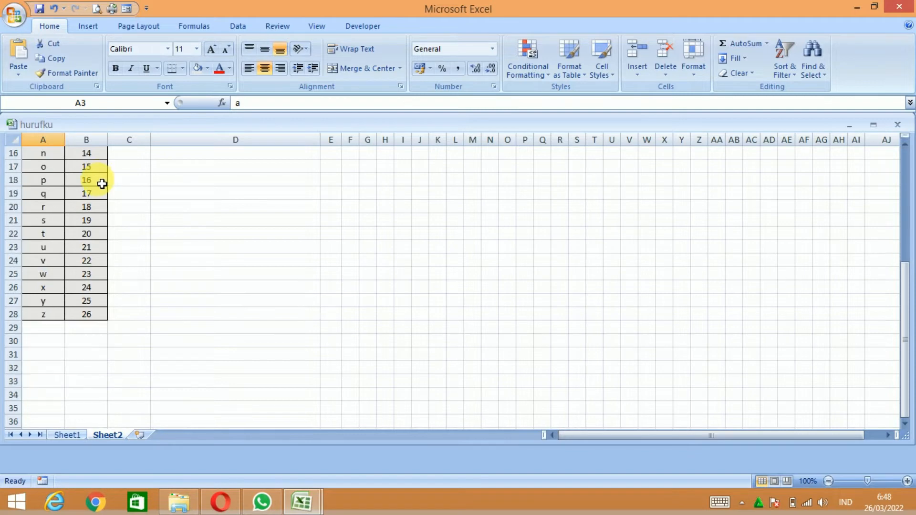
scroll(99, 186, up, 3)
scroll(98, 188, up, 2)
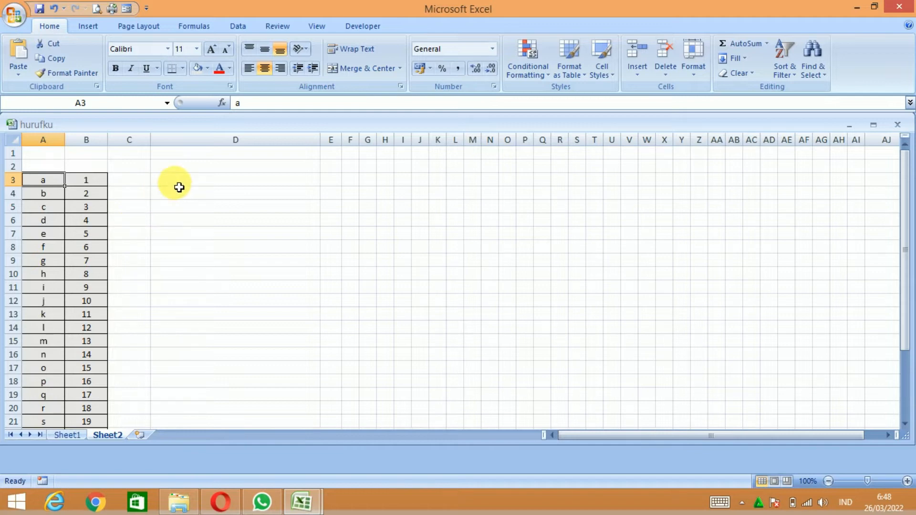
click(184, 167)
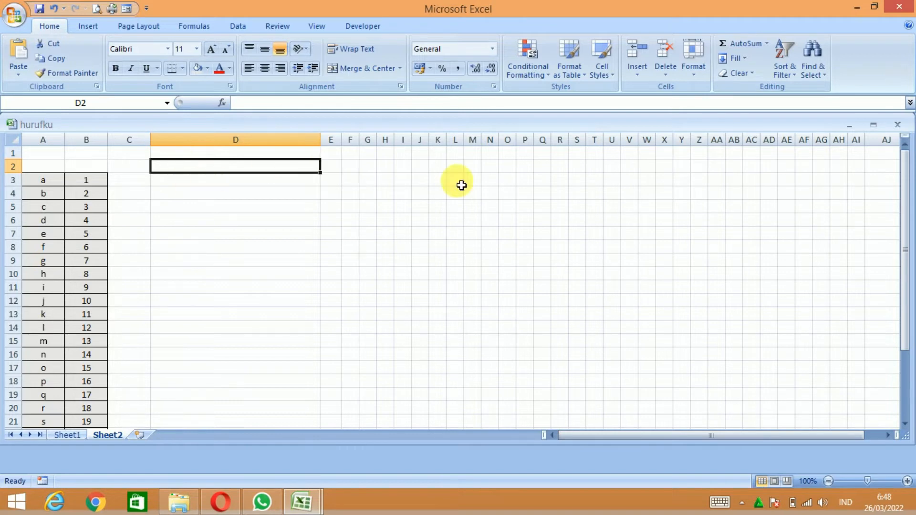
Enter the label TEMPAT MENULIS KATA in cell D2.
text(TEMP)
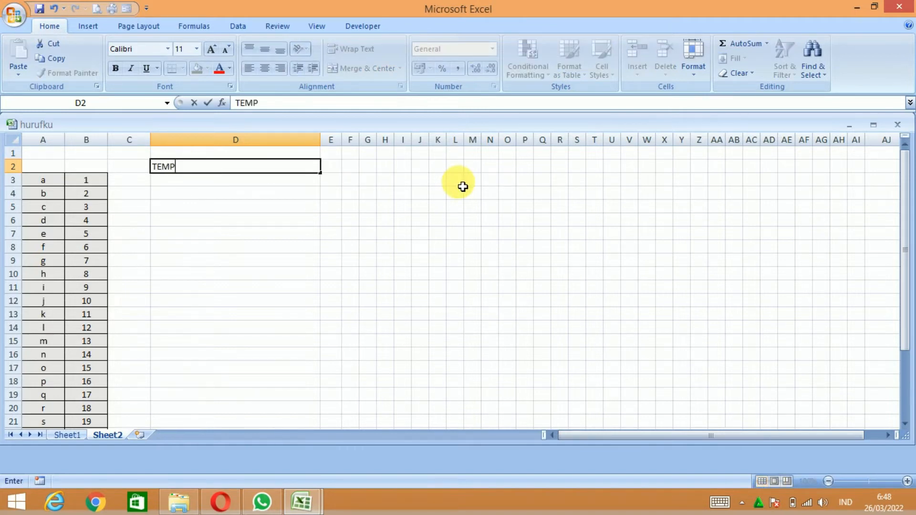
text(AT MENULI)
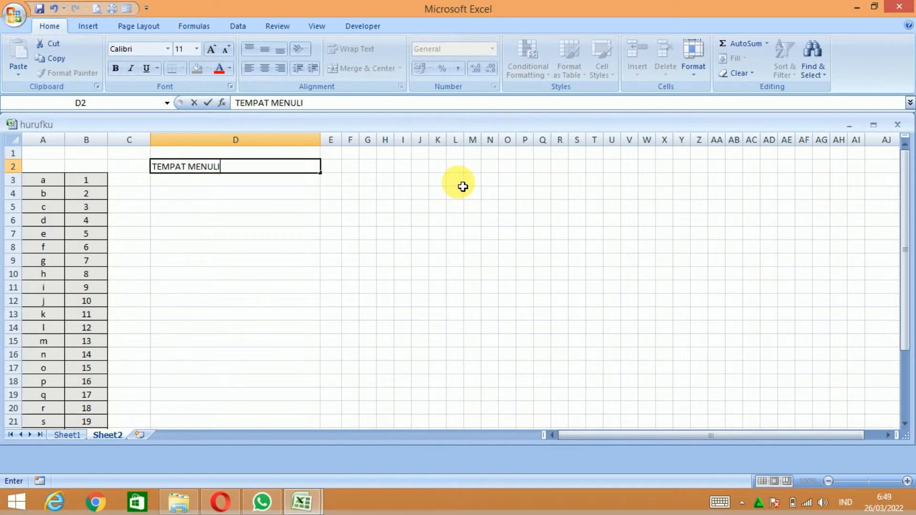
text(S KATA)
key(Return)
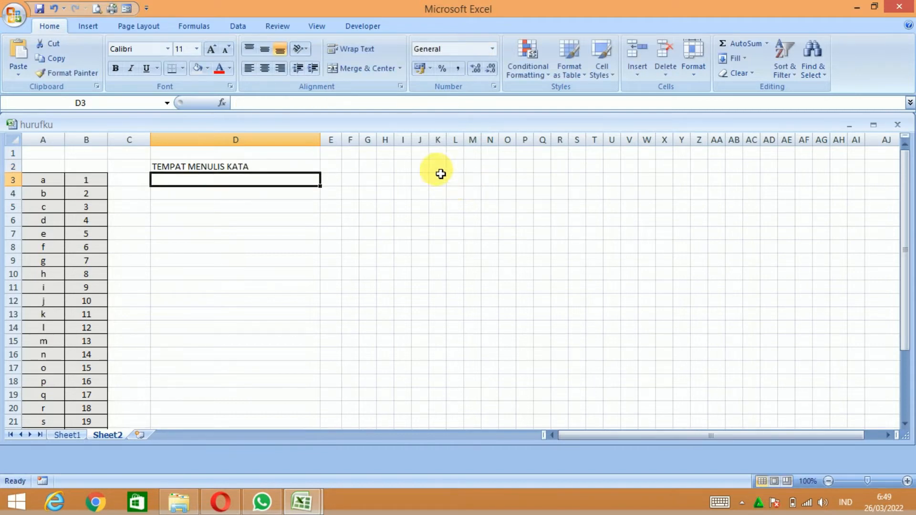
click(333, 166)
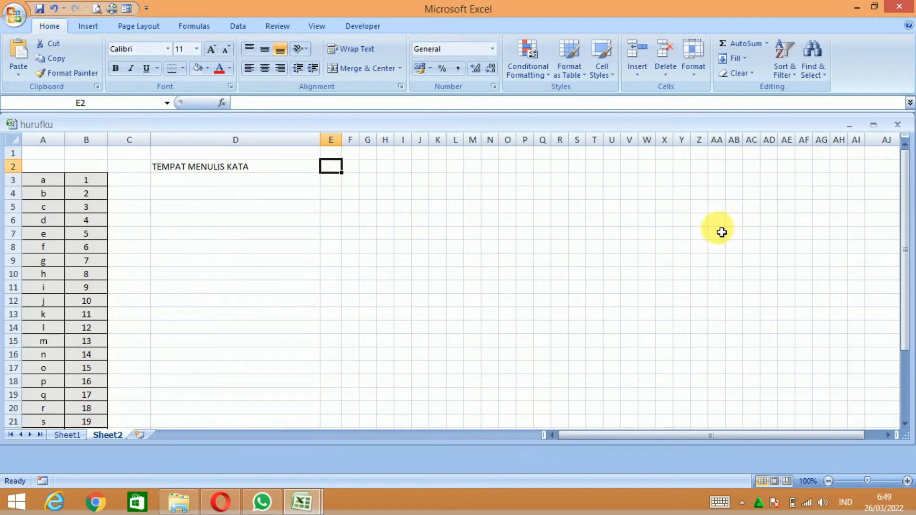
Enter =LEN(D2) in E2 to count the characters of D2.
text(=)
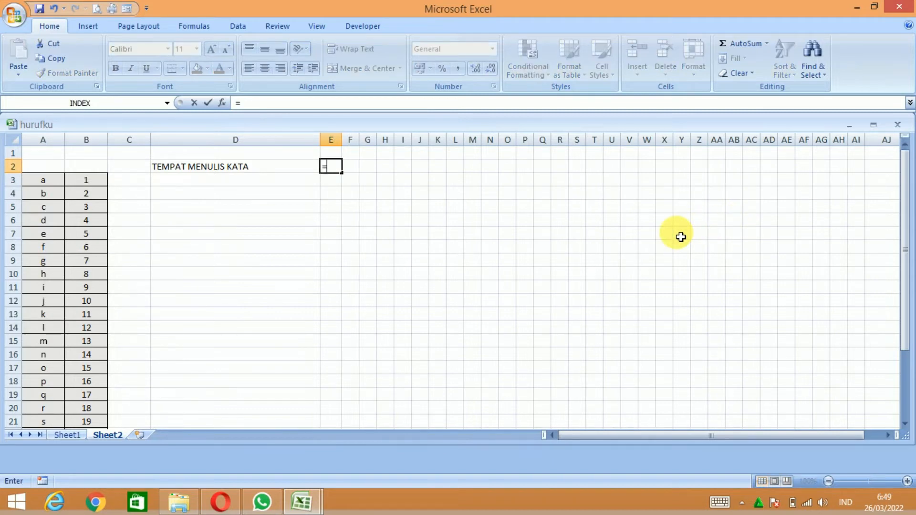
text(LEN)
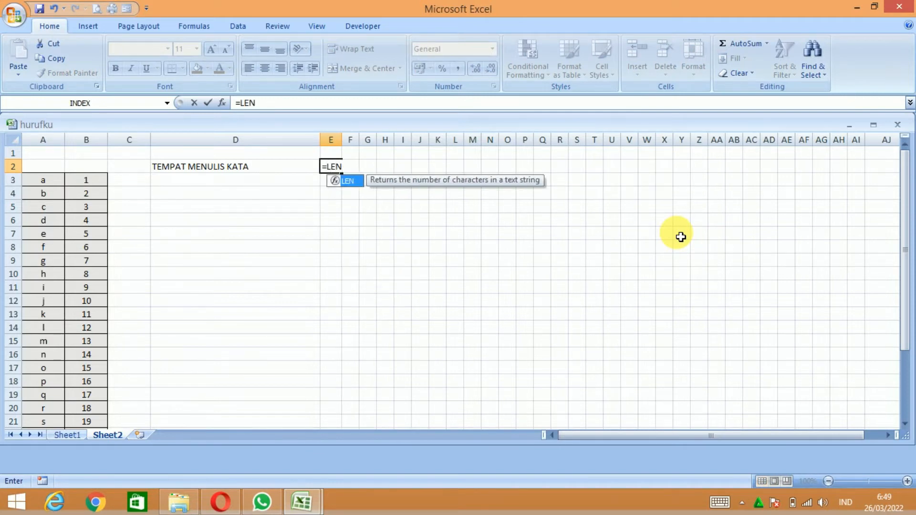
text(()
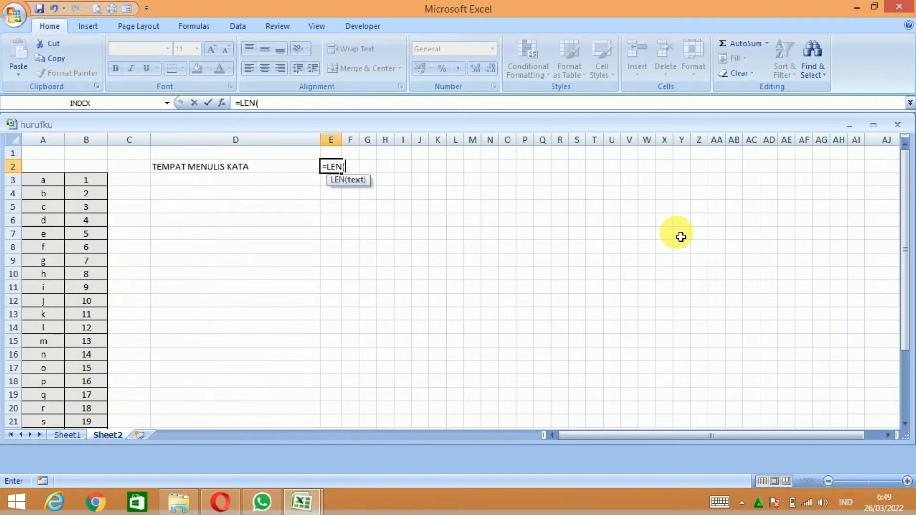
key(Left)
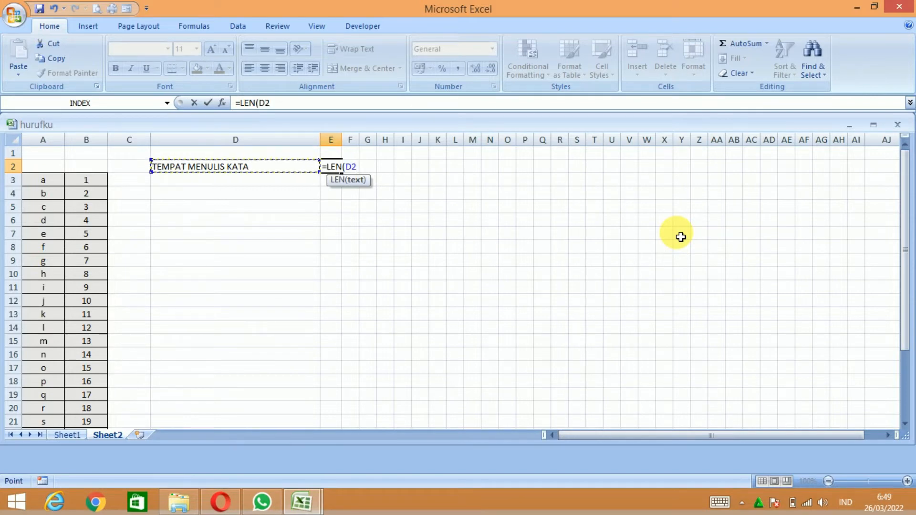
text())
key(Return)
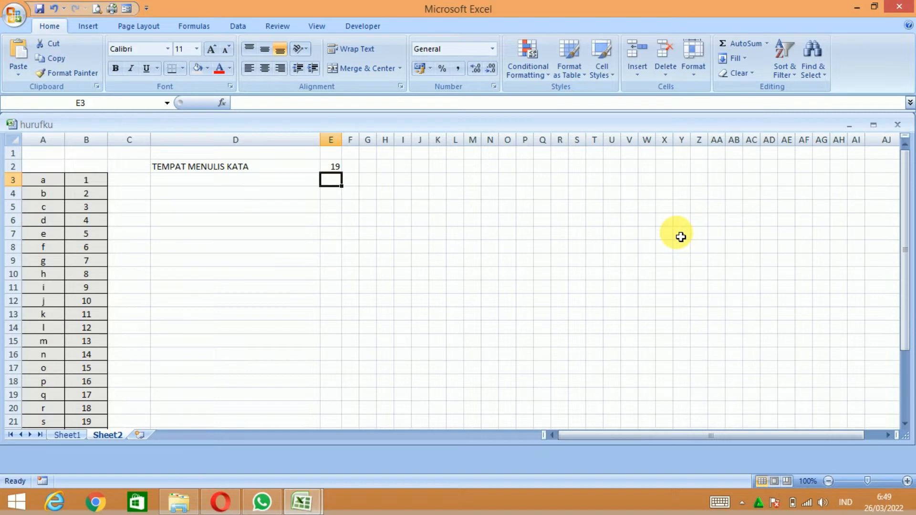
Replace D2's text with KATA DI GANTI, so the length in E2 becomes 13.
key(Up)
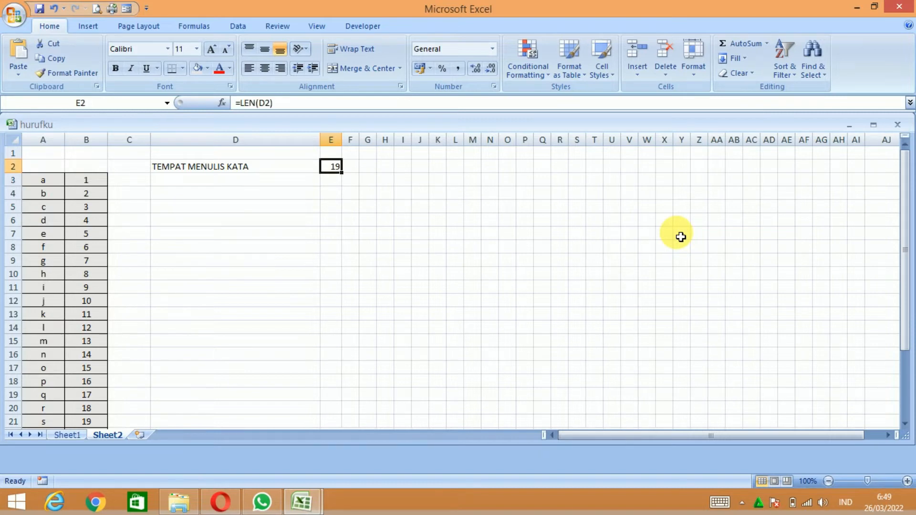
key(Left)
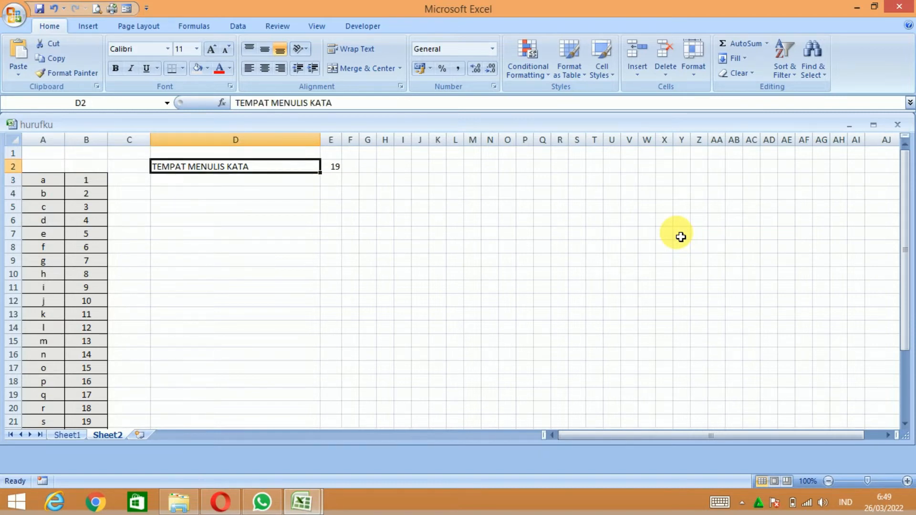
text(KATA DI )
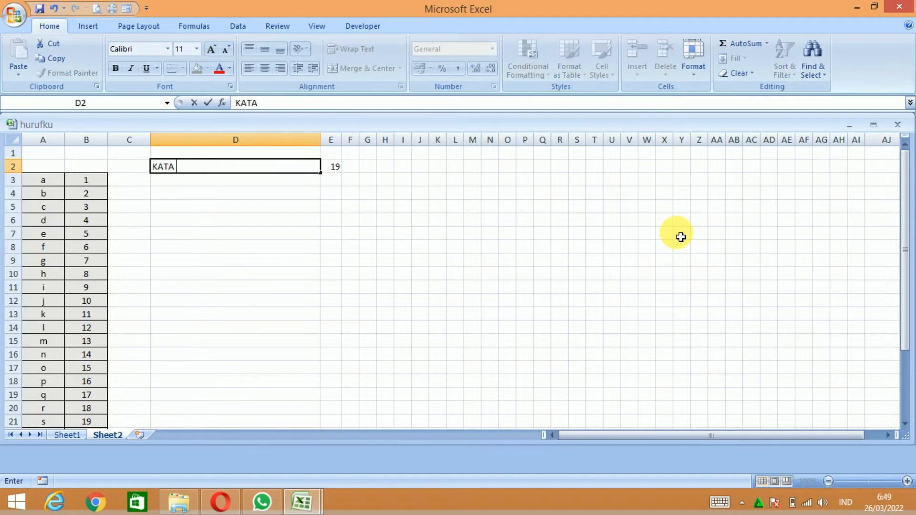
text(GANTI)
key(Return)
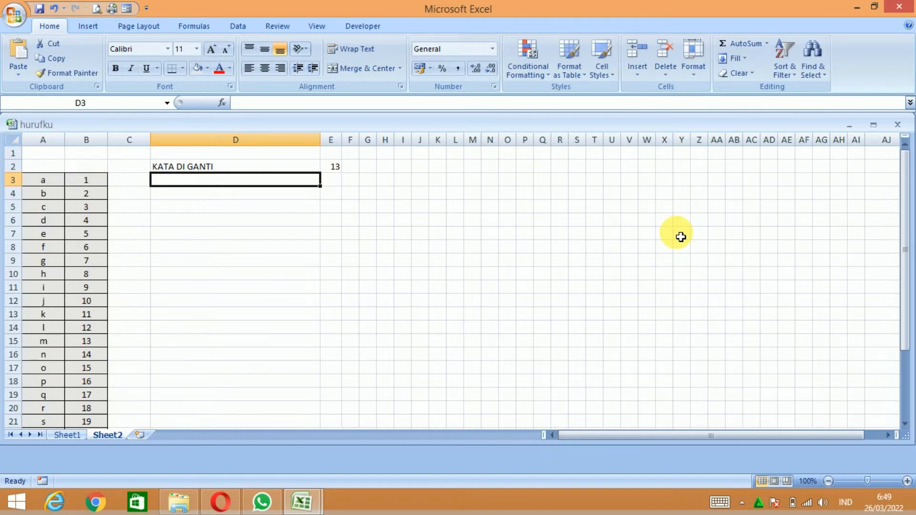
key(Up)
key(Up)
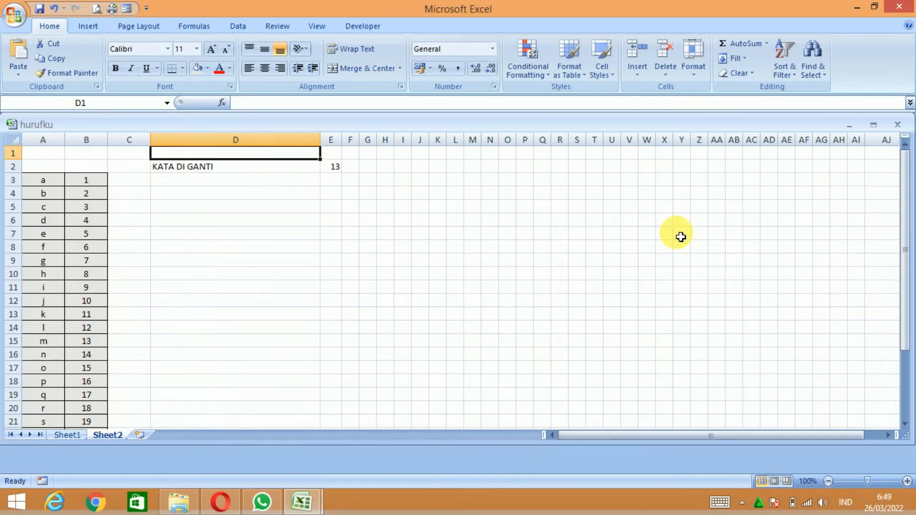
key(Right)
key(Right)
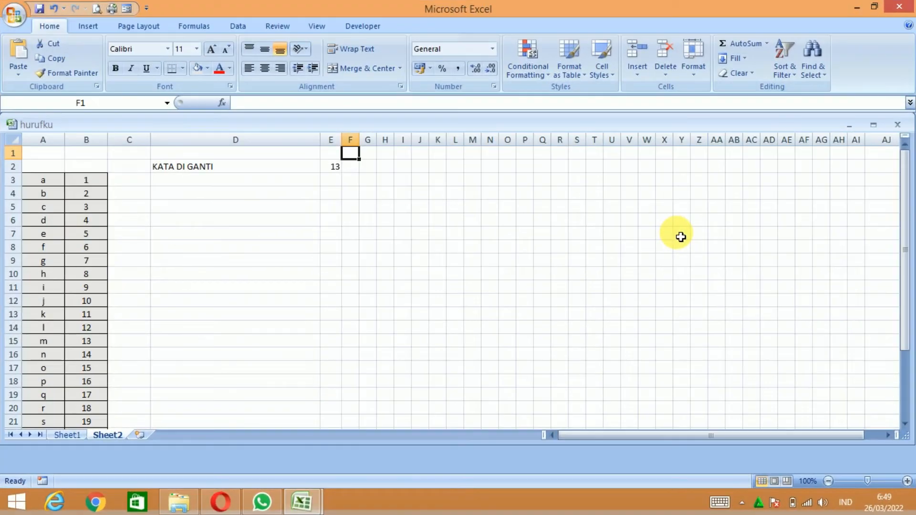
Put a centred 1 in F1 and fill row 1 with a linear series stopping at 30.
text(1)
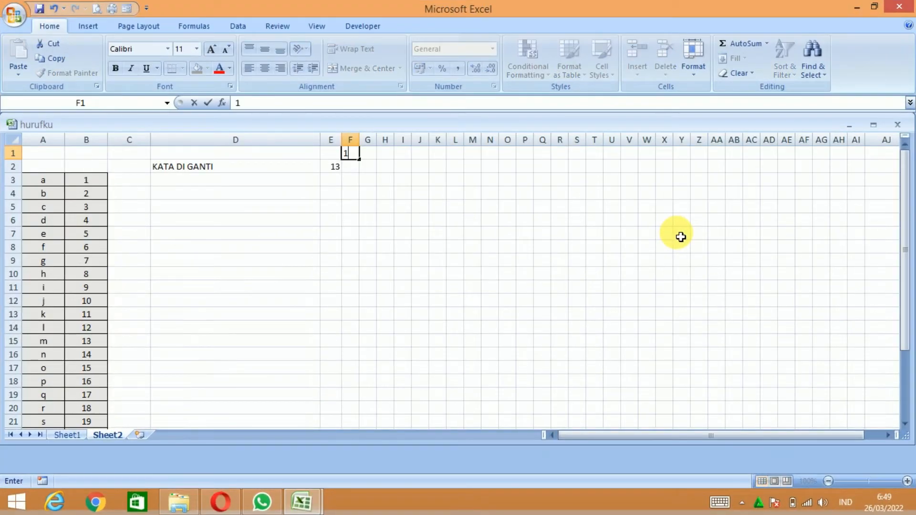
key(Right)
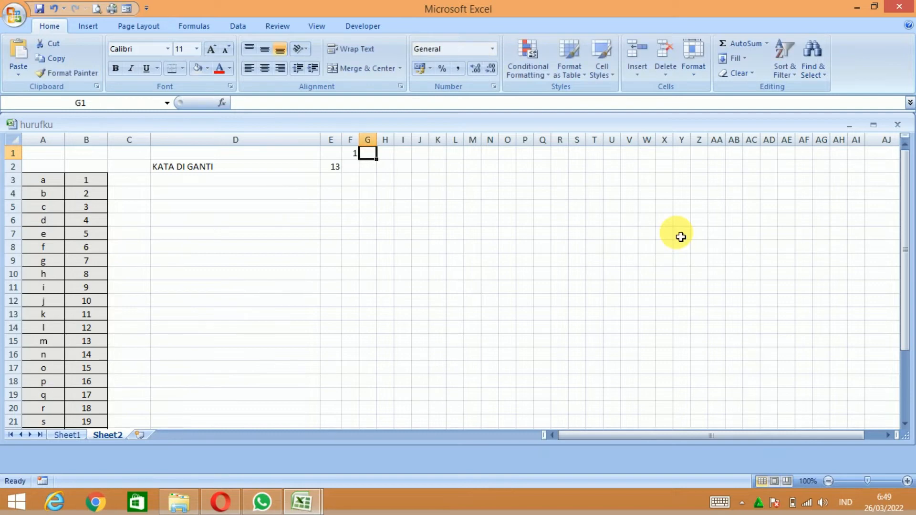
key(Left)
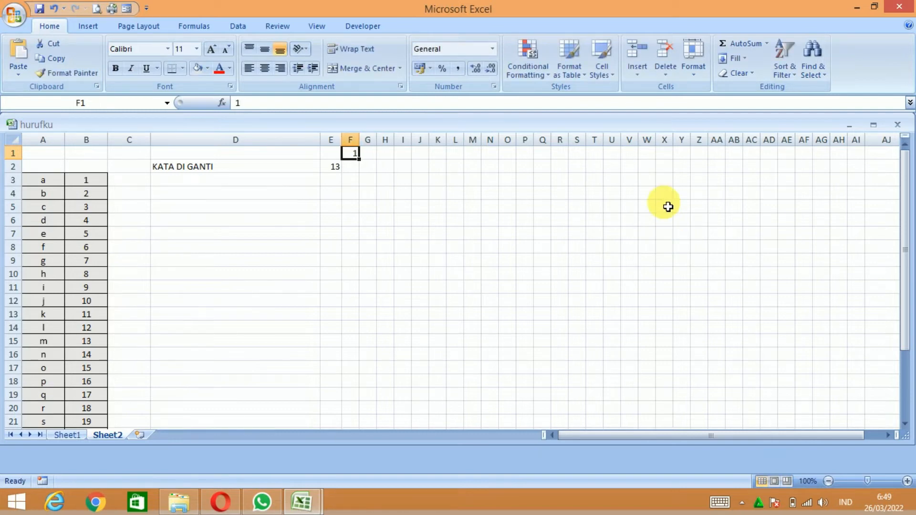
click(265, 70)
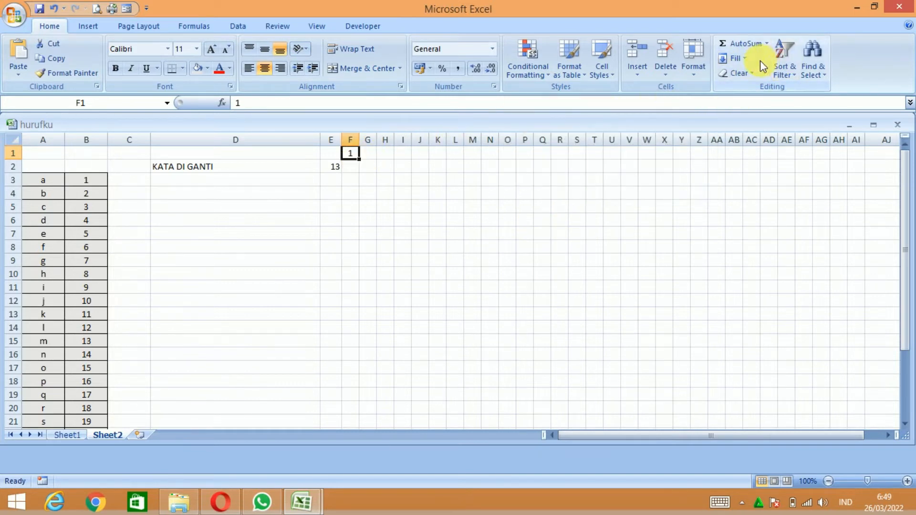
click(743, 58)
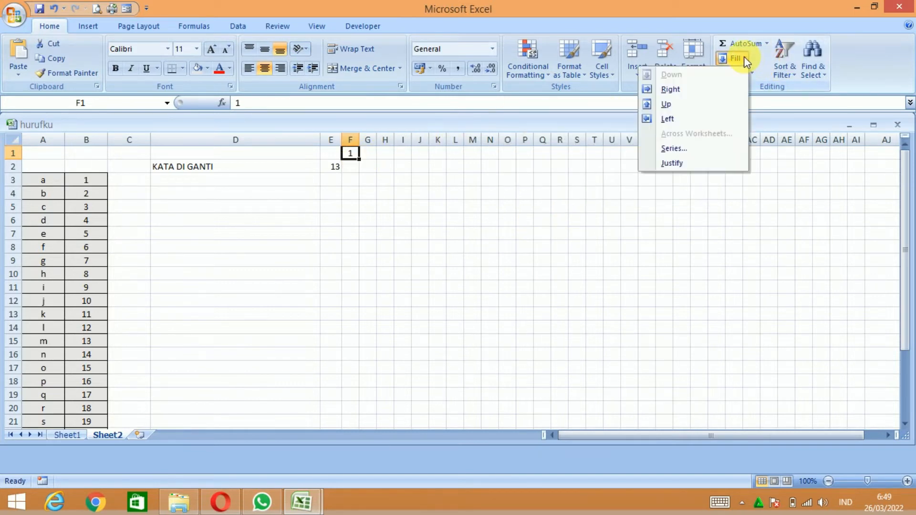
click(706, 152)
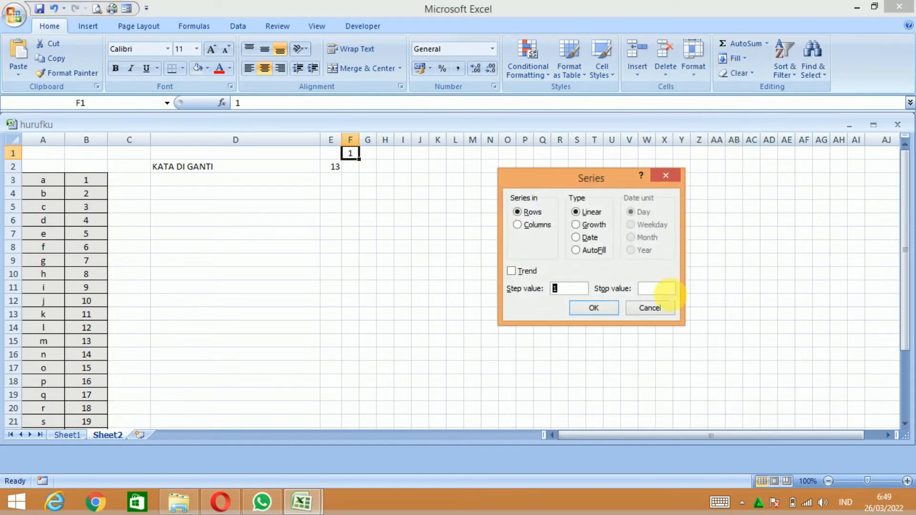
click(666, 289)
text(30)
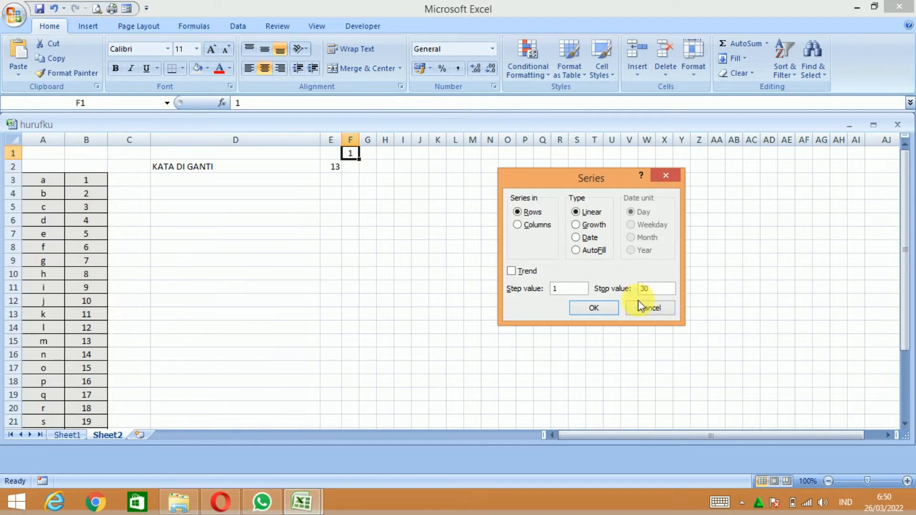
click(602, 309)
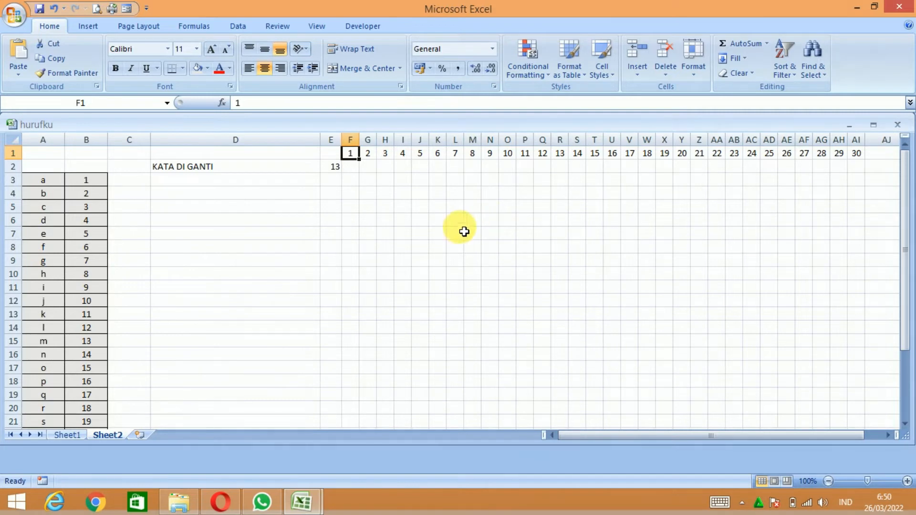
click(353, 167)
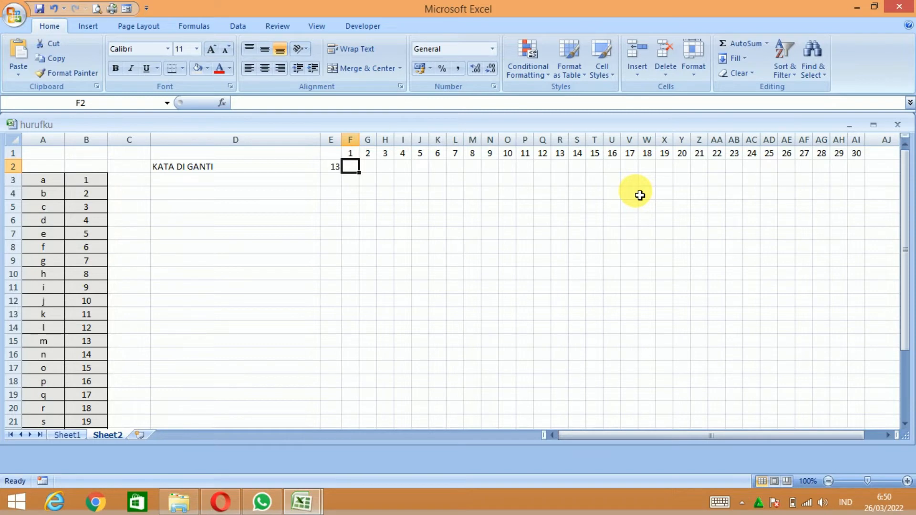
Enter =MID($D2;F$1;1) in F2 to extract the first letter, K.
text(=)
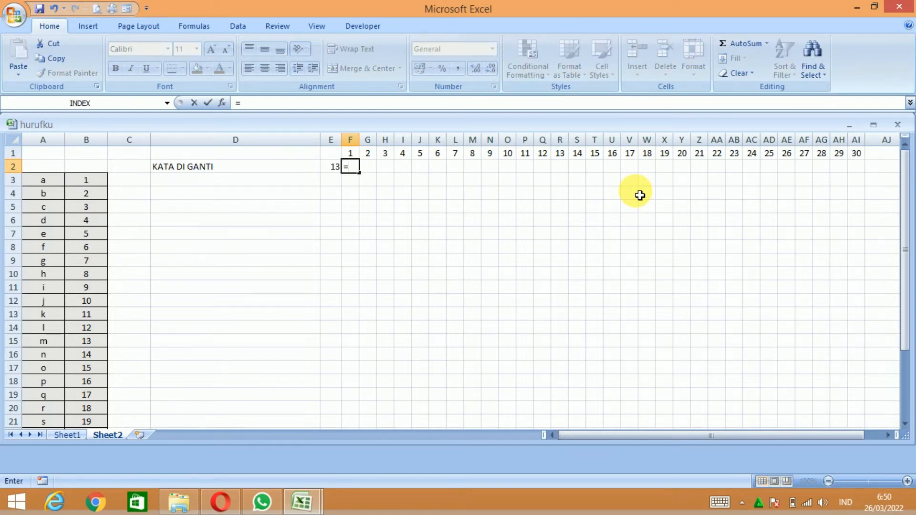
text(MID)
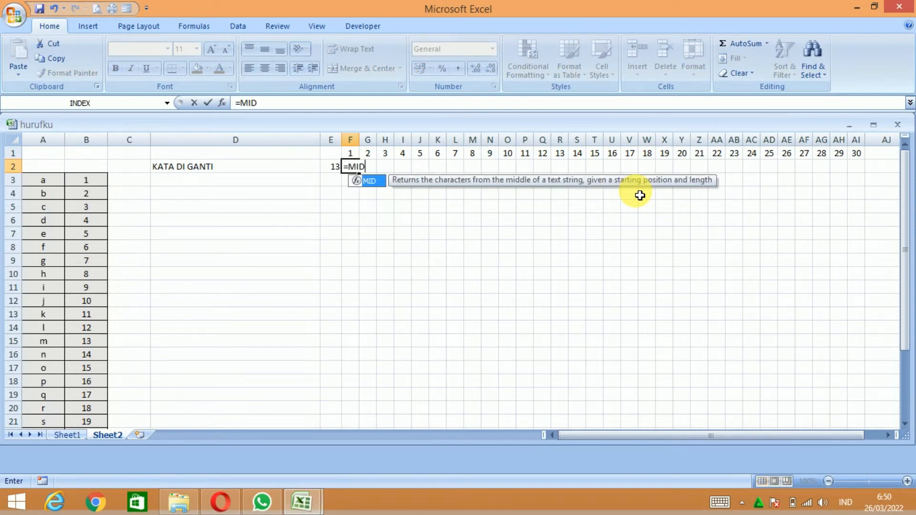
text(()
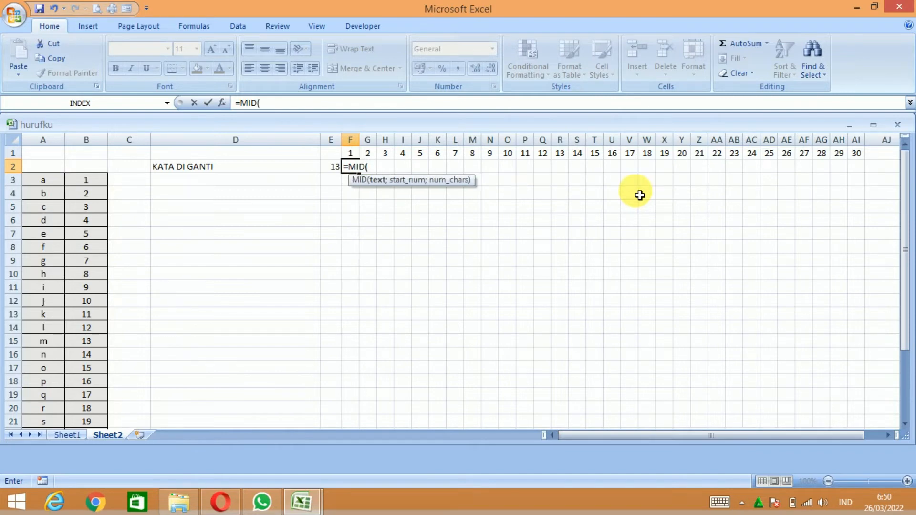
click(253, 169)
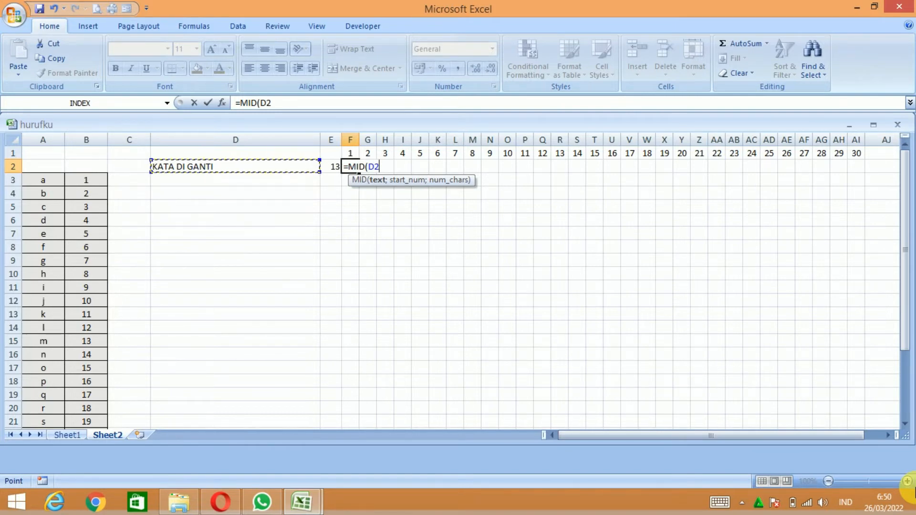
key(F4)
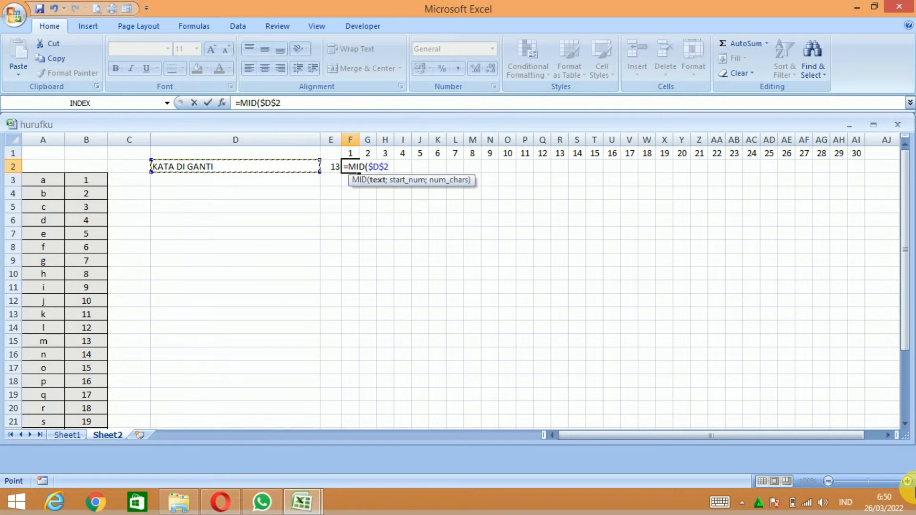
key(F4)
key(F4)
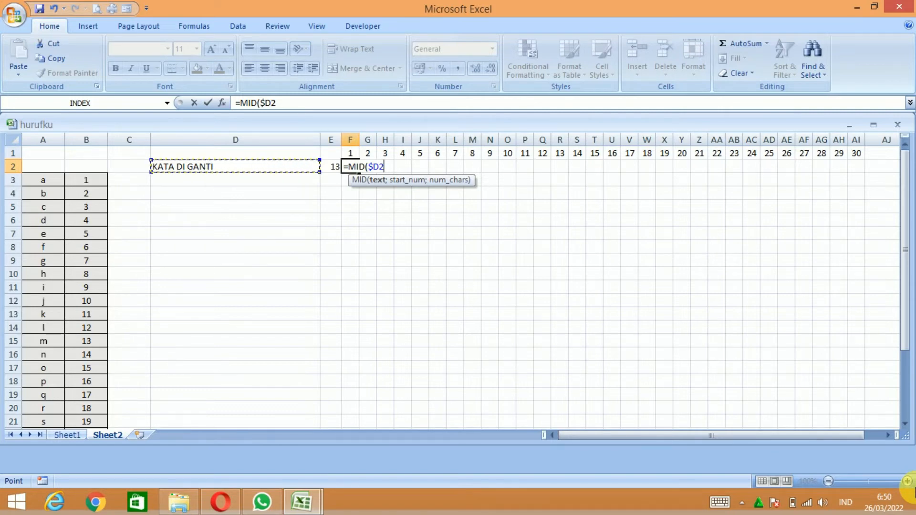
text(;)
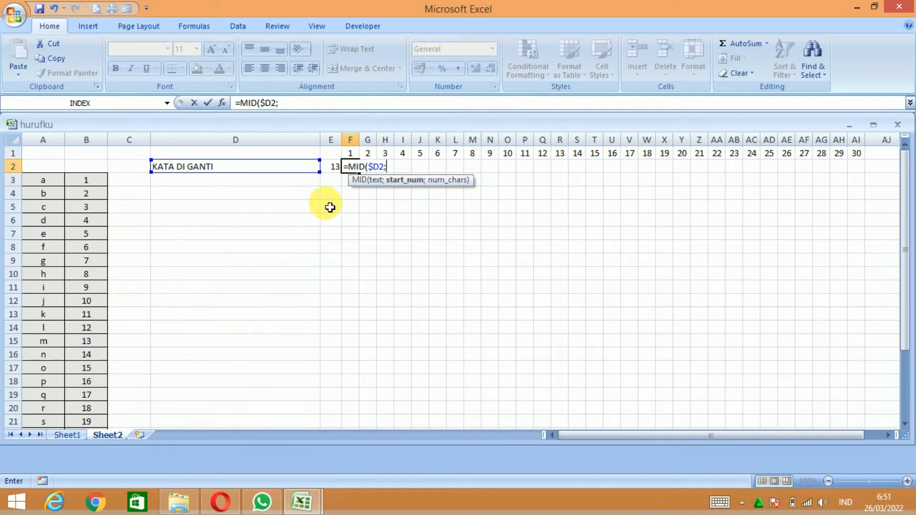
click(353, 153)
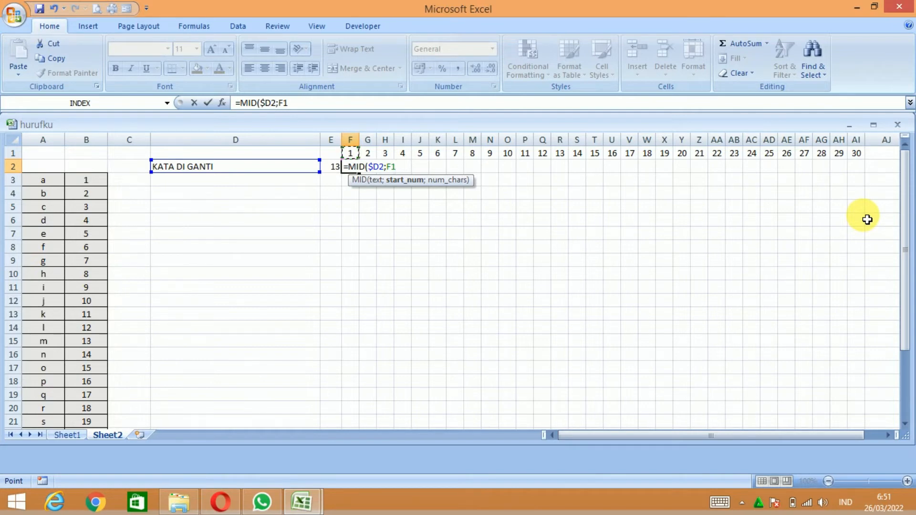
key(F4)
key(F4)
key(F4)
key(F4)
key(F4)
key(F4)
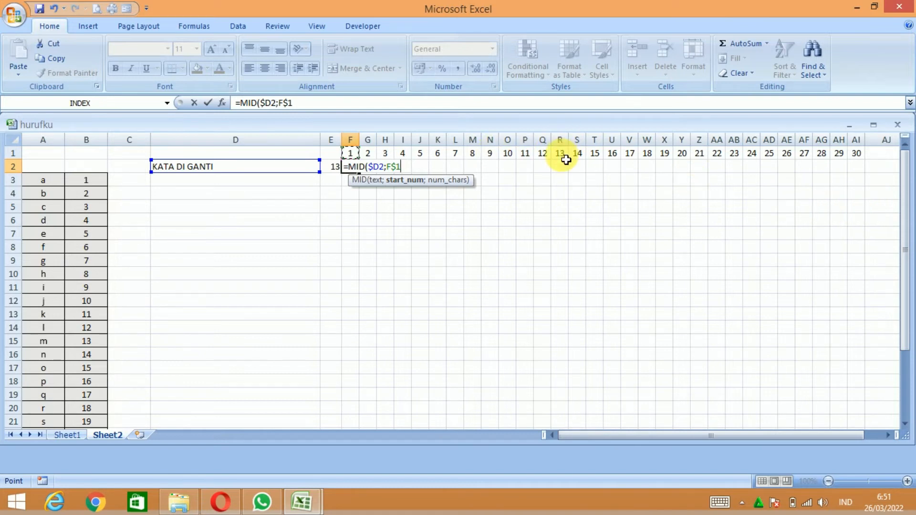
text(;)
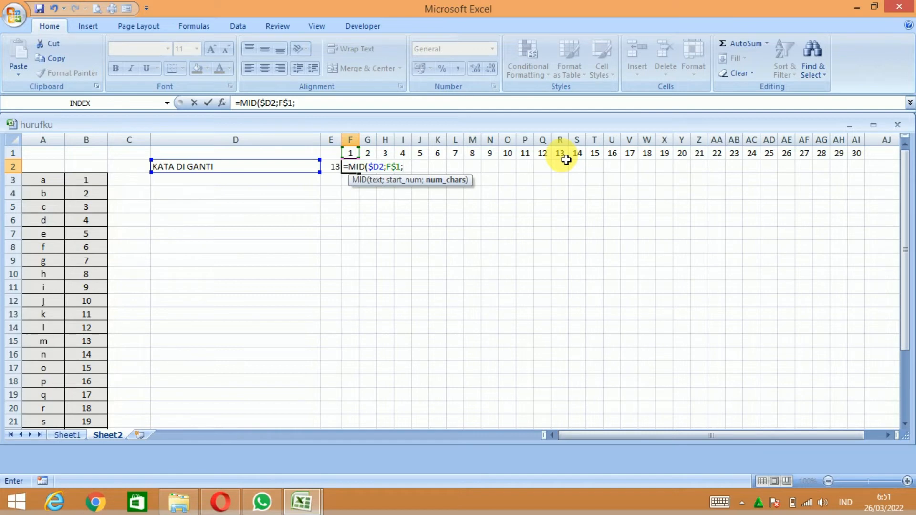
text(1))
key(Return)
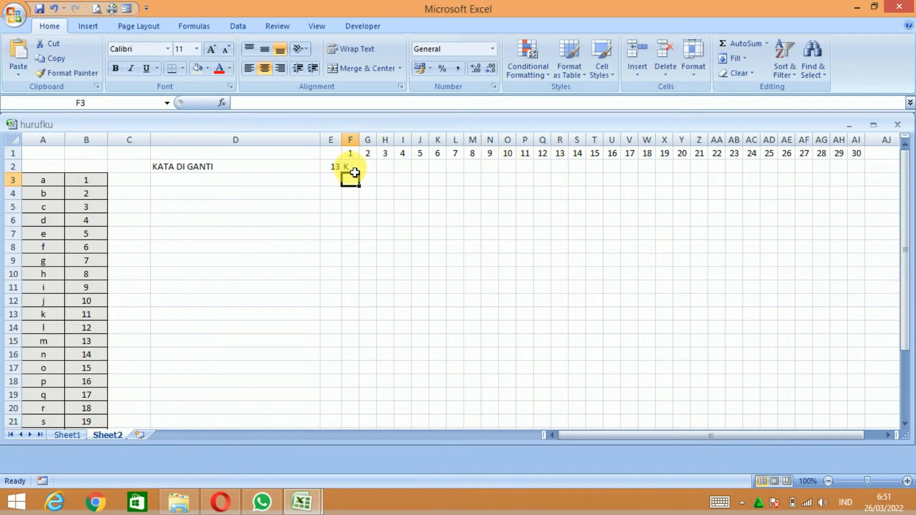
Centre F2 and copy its MID formula across row 2 to AI2.
click(352, 166)
click(264, 67)
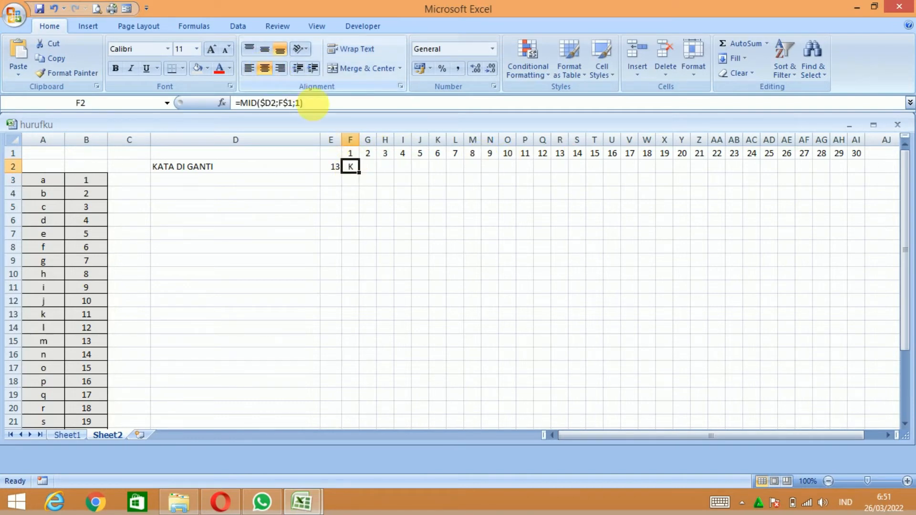
drag(360, 174, 861, 236)
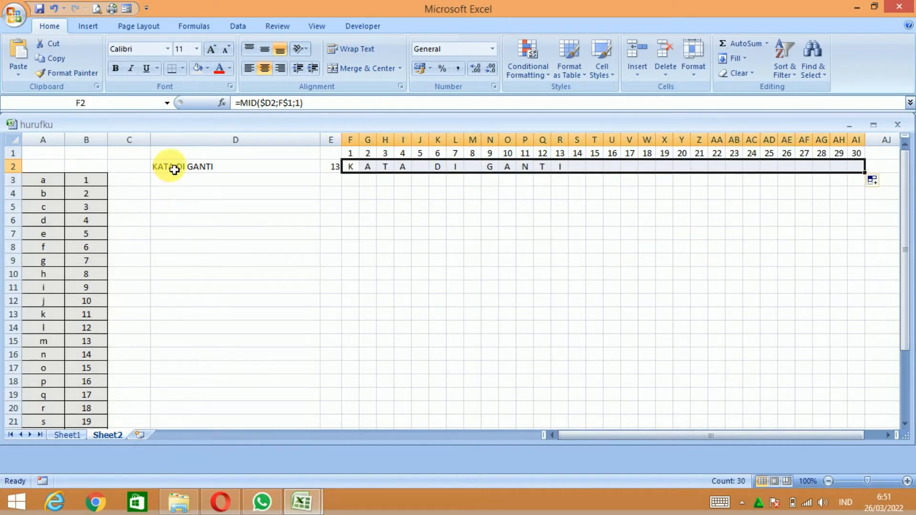
Change the word in D2 to COBA LAGI.
click(211, 173)
text(CO)
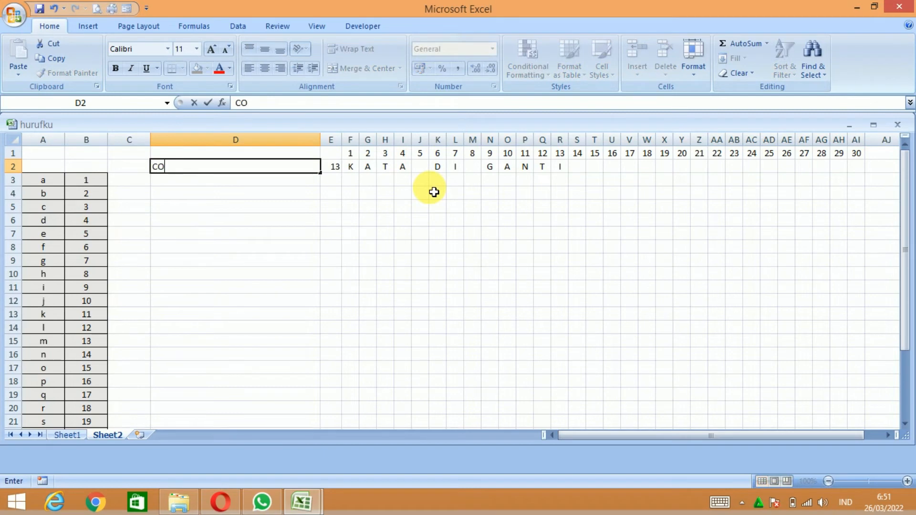
text(BA LAGI)
key(Return)
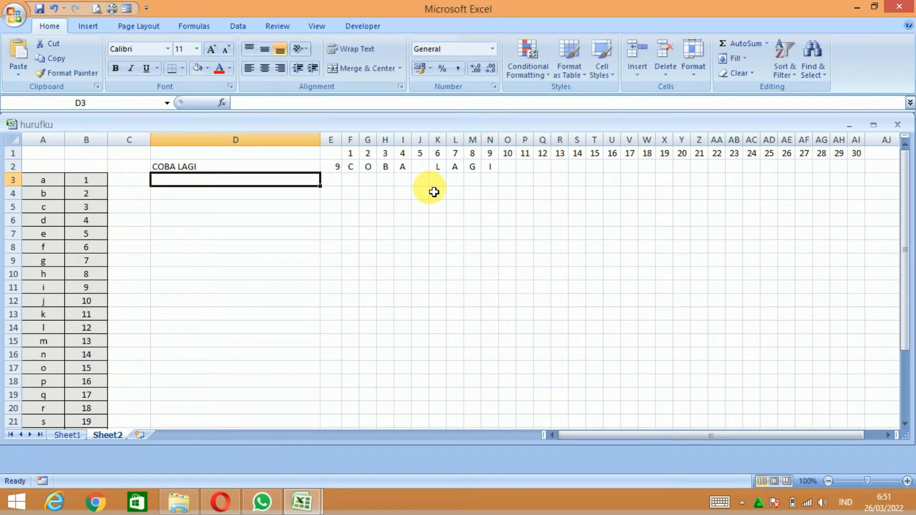
key(Right)
key(Right)
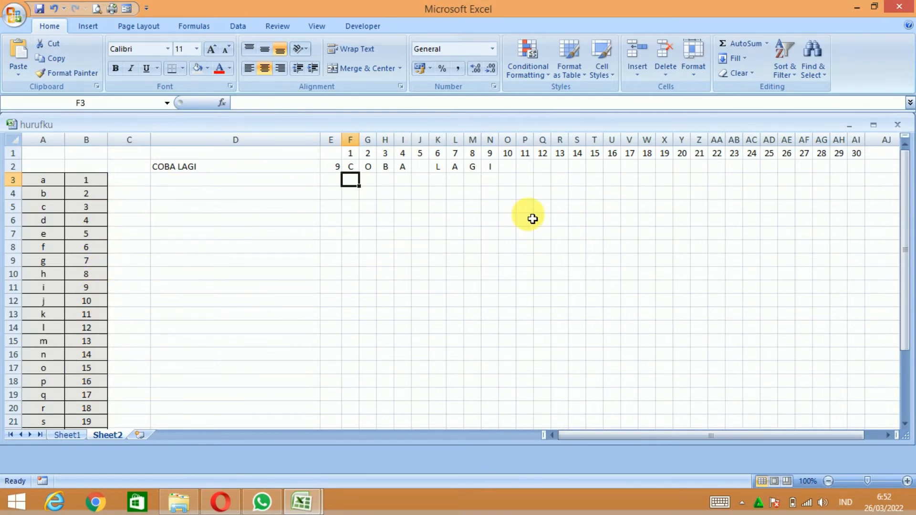
Enter =VLOOKUP(F2;$A$3:$B$28;2) in F3, returning 3 for the letter C.
text(=VLOO)
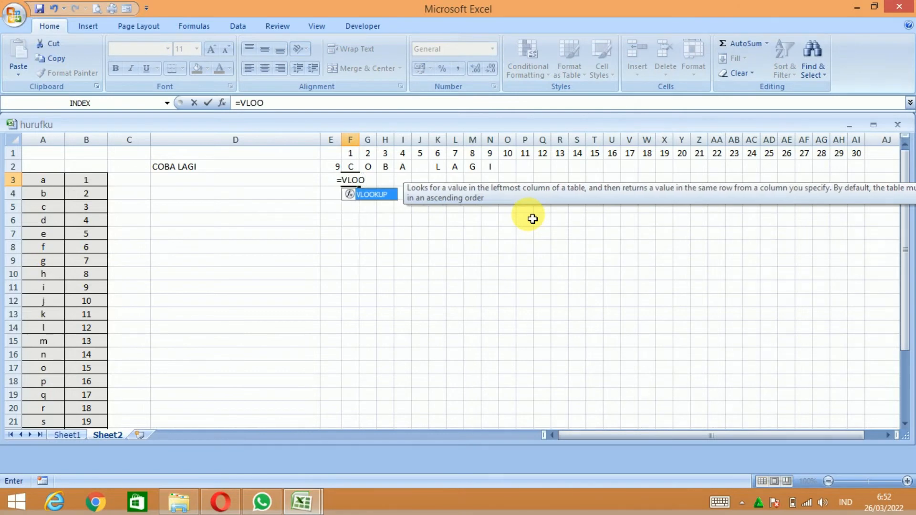
text(KU)
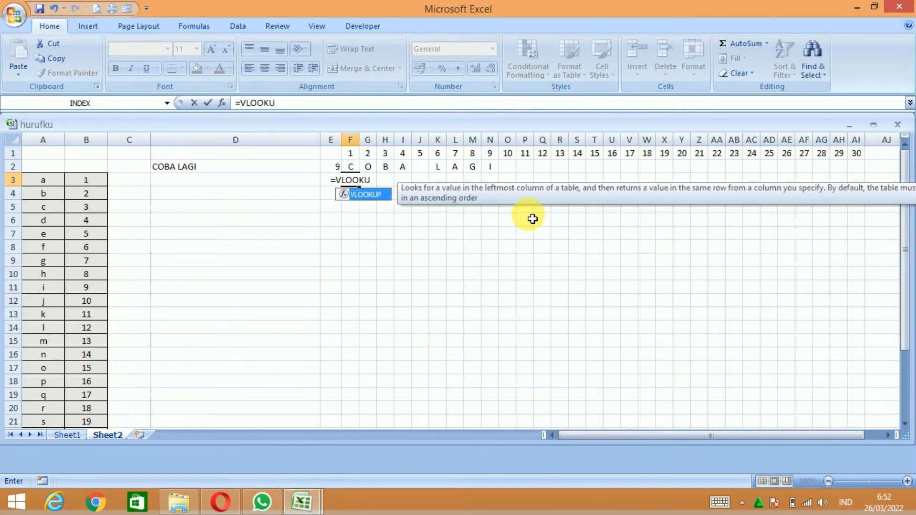
text(P()
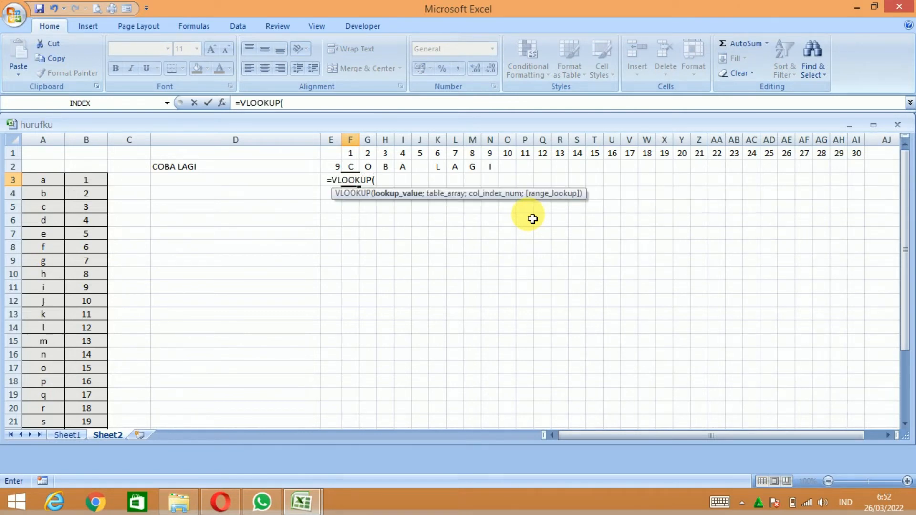
click(350, 166)
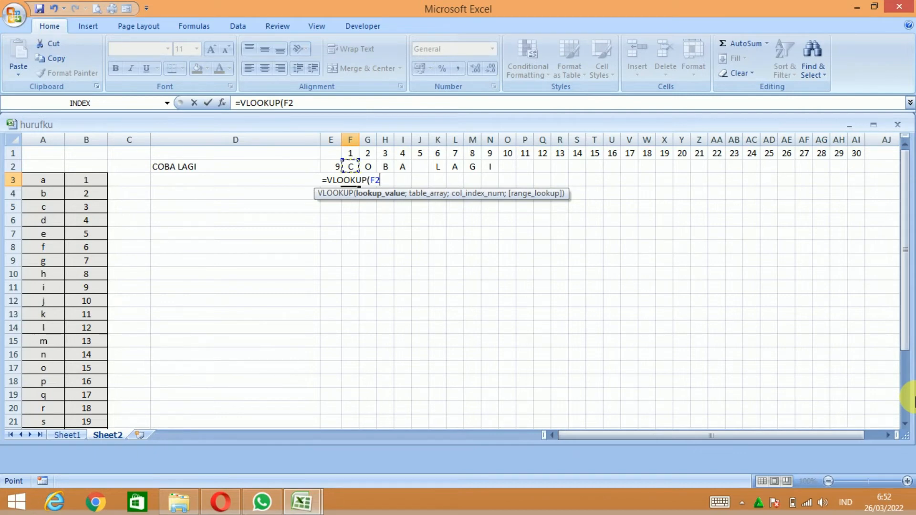
text(;)
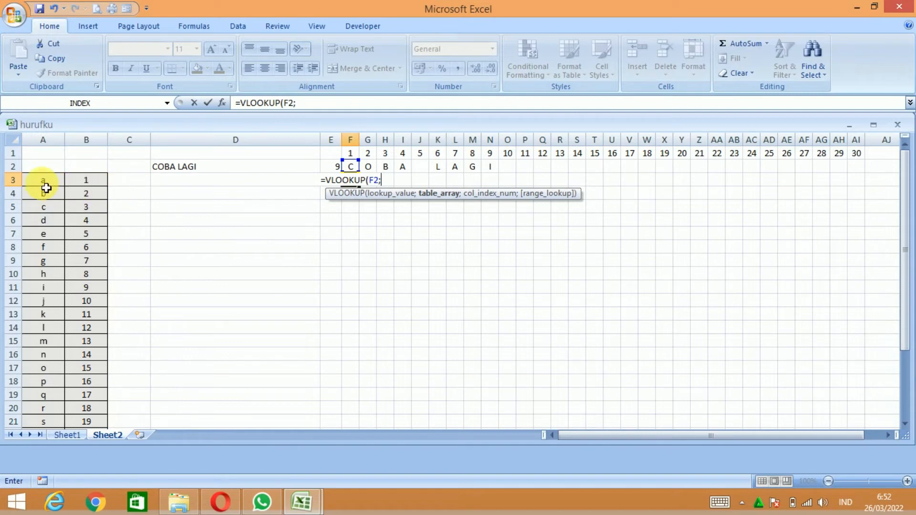
drag(43, 182, 95, 411)
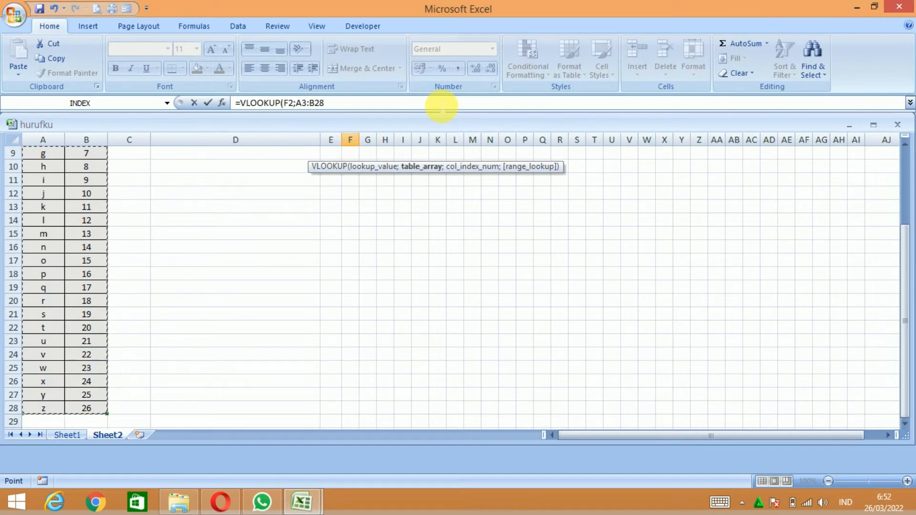
key(F4)
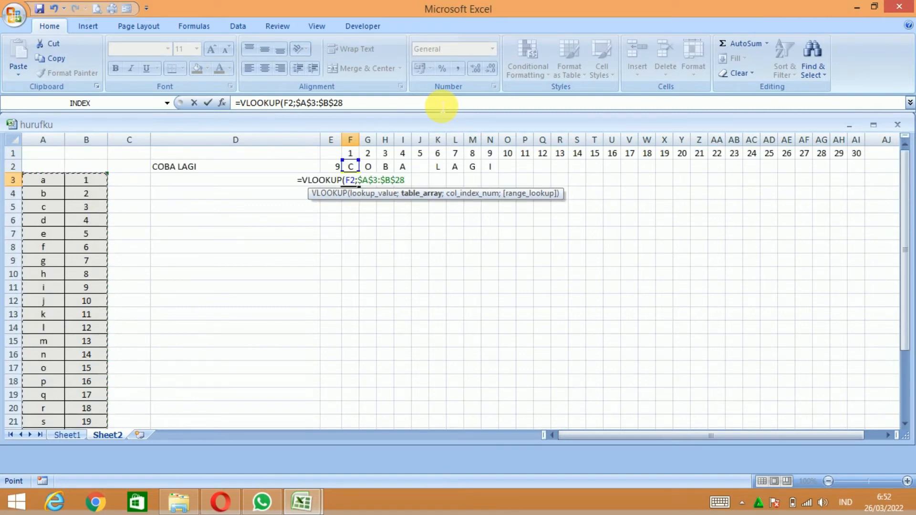
text(;)
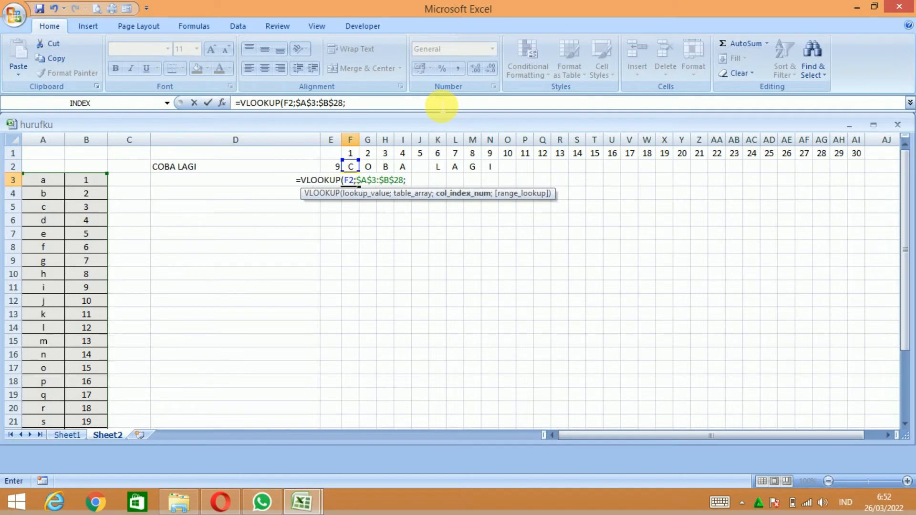
text(2)
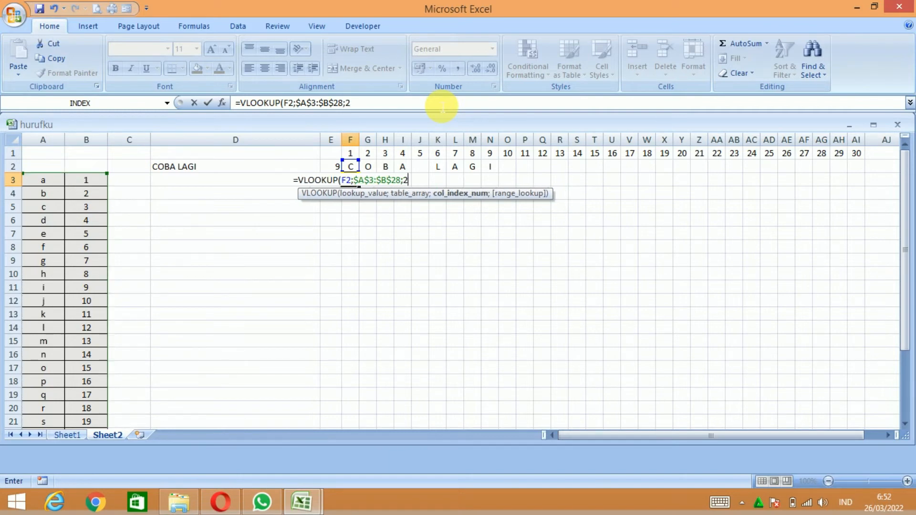
text())
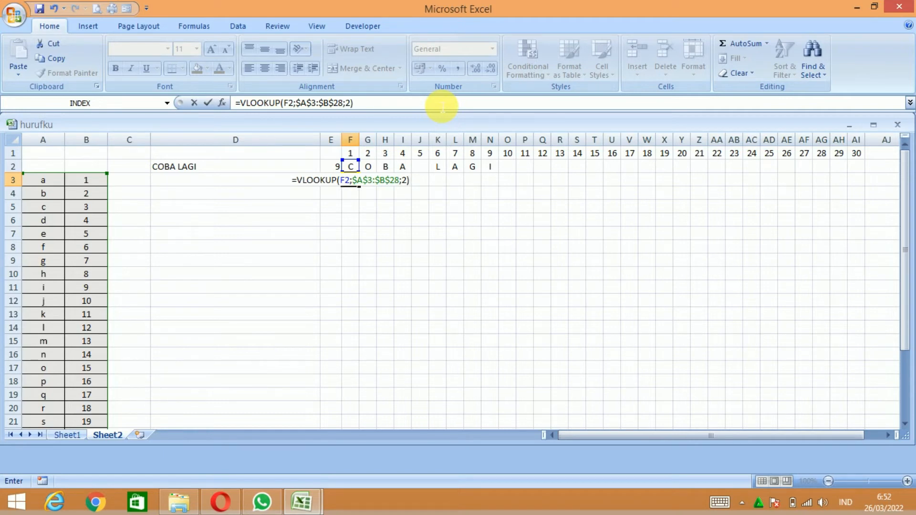
key(Return)
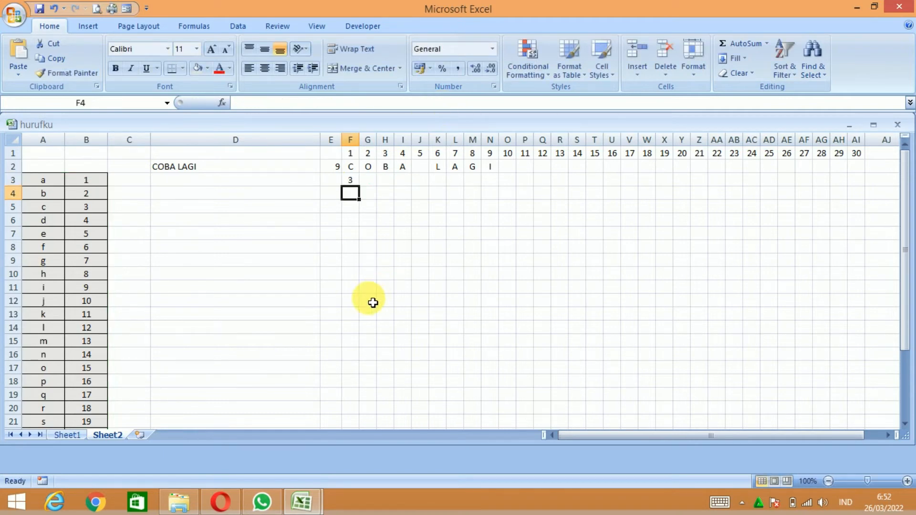
click(353, 179)
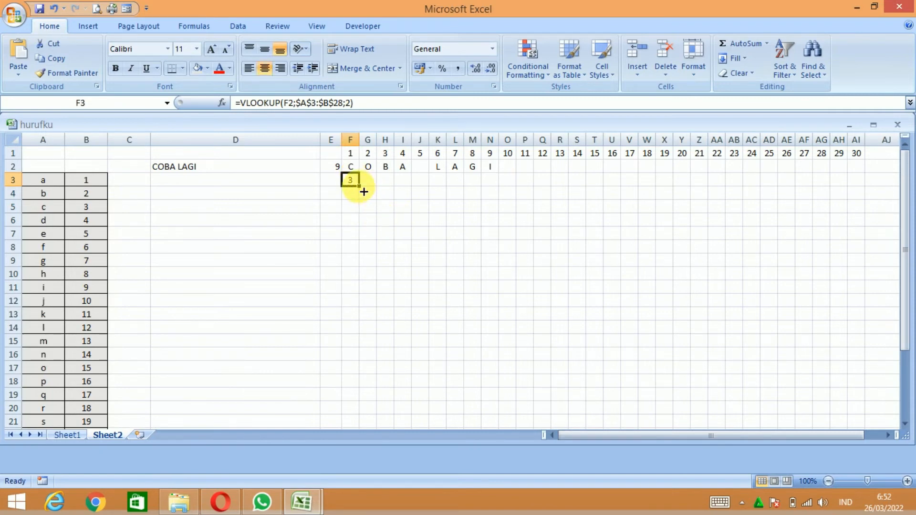
Copy F3's VLOOKUP formula across row 3 to AI3.
drag(364, 192, 863, 200)
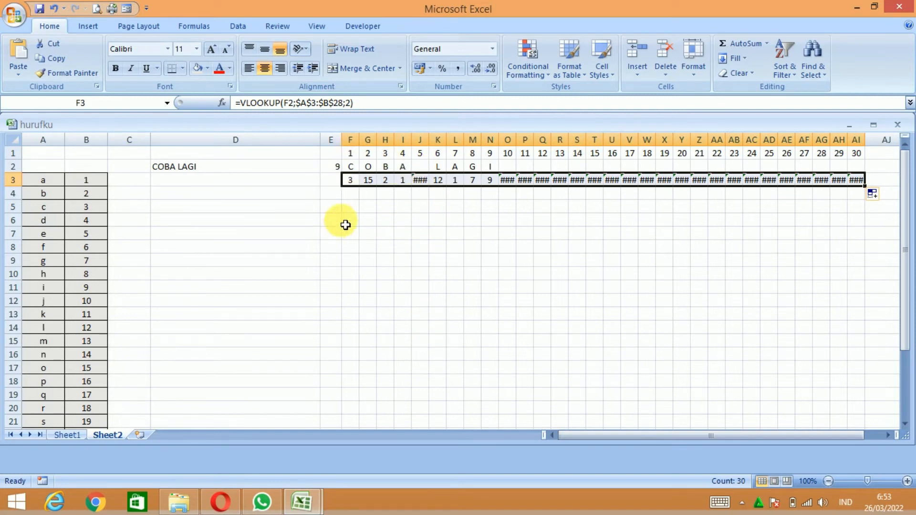
click(582, 247)
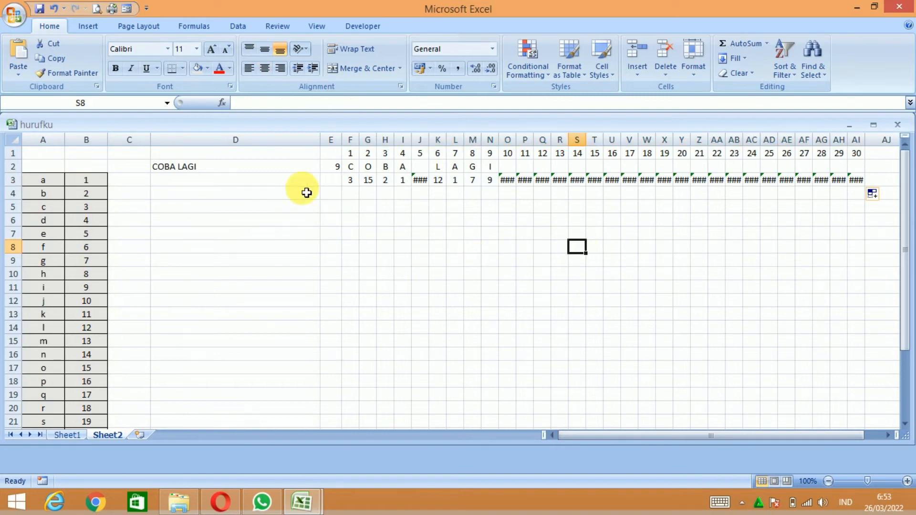
Change F3 to =IF(F2=" ";" ";VLOOKUP(F2;$A$3:$B$28;2)) so spaces return a blank.
double_click(352, 181)
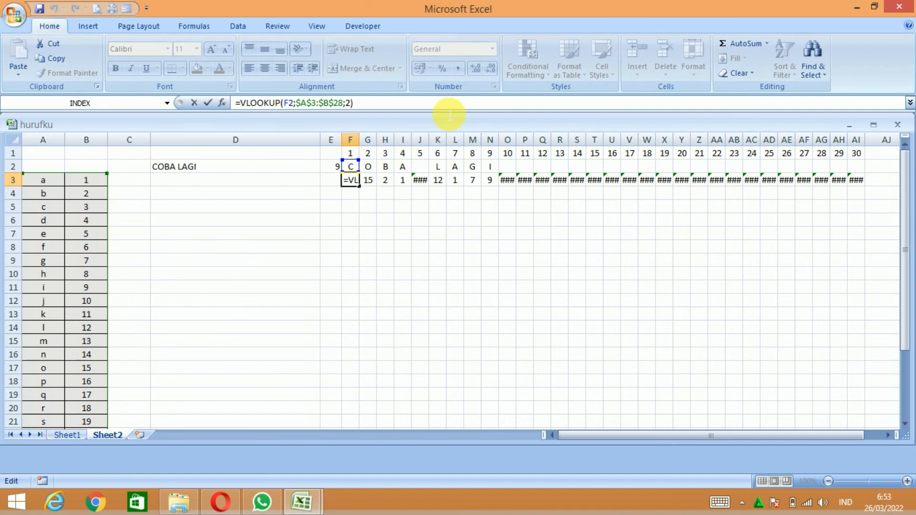
text(IF)
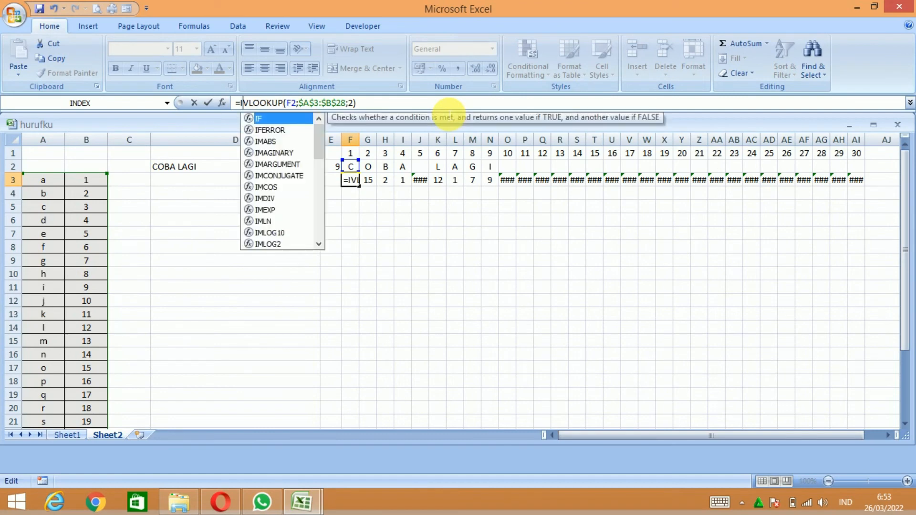
text(()
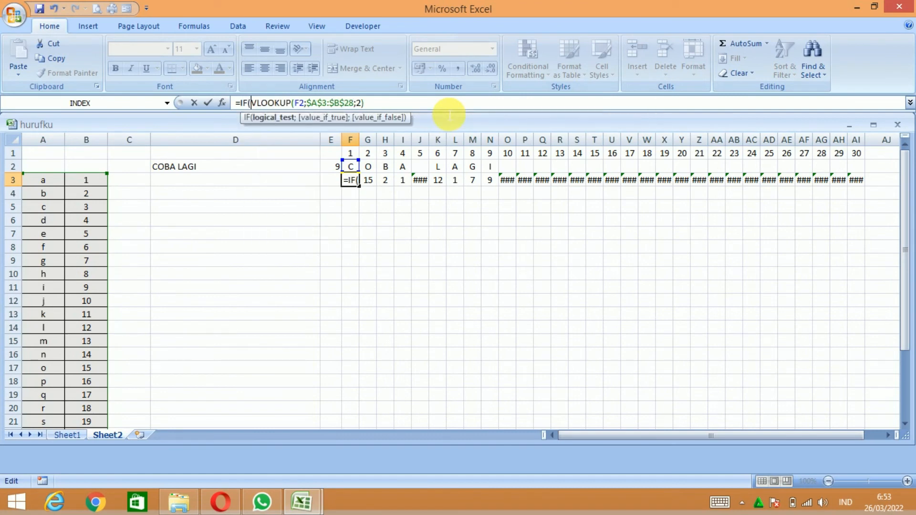
click(350, 167)
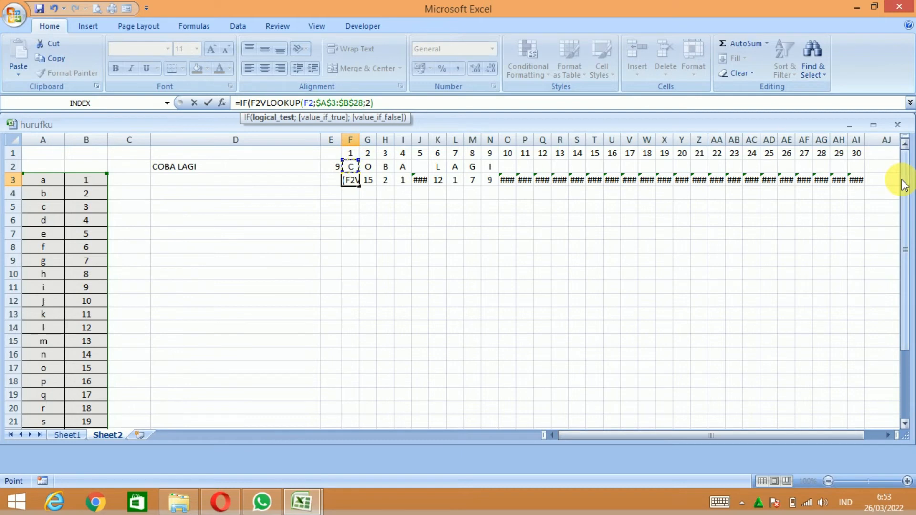
text(=)
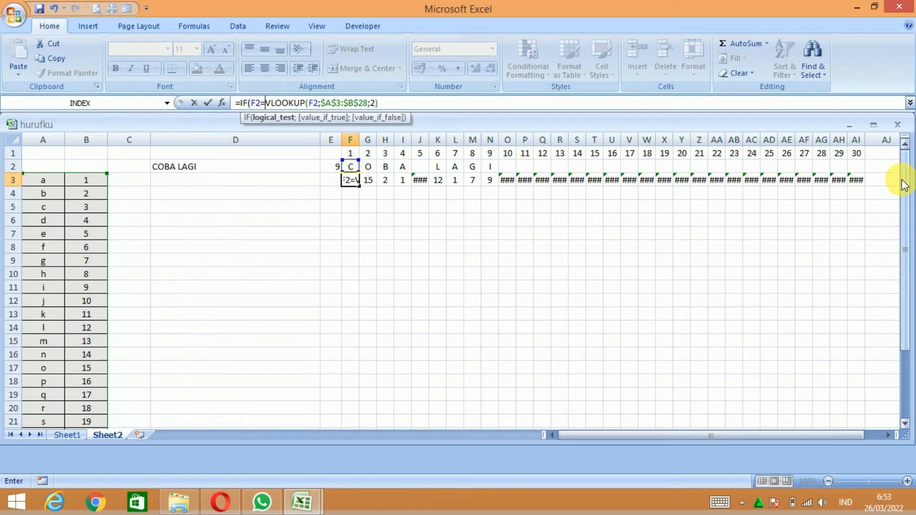
text(" ")
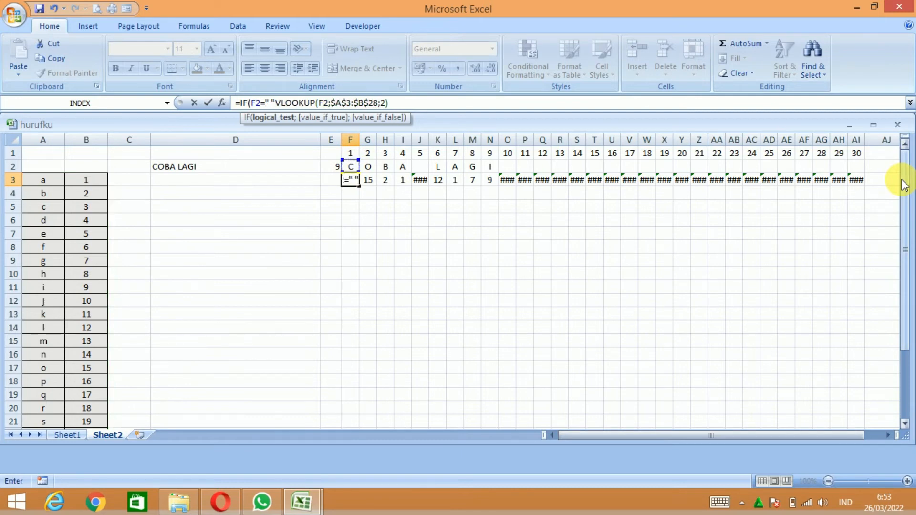
text(;)
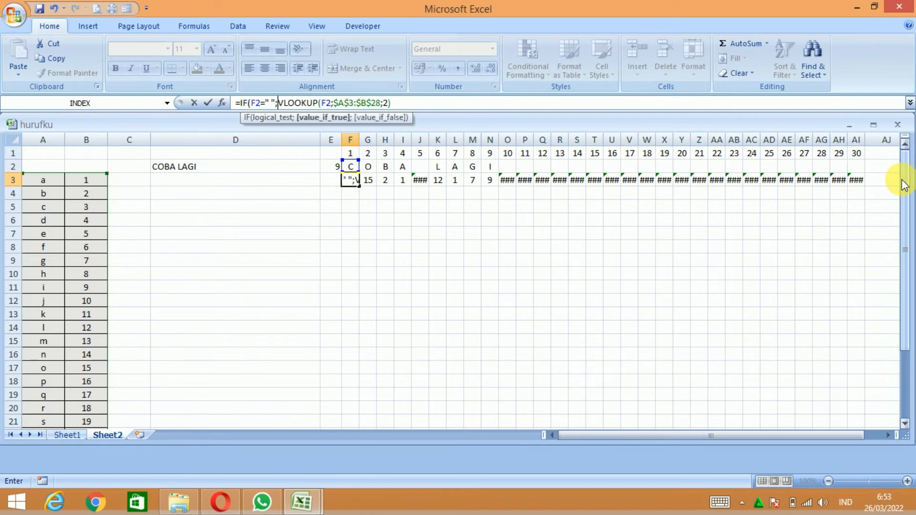
text(")
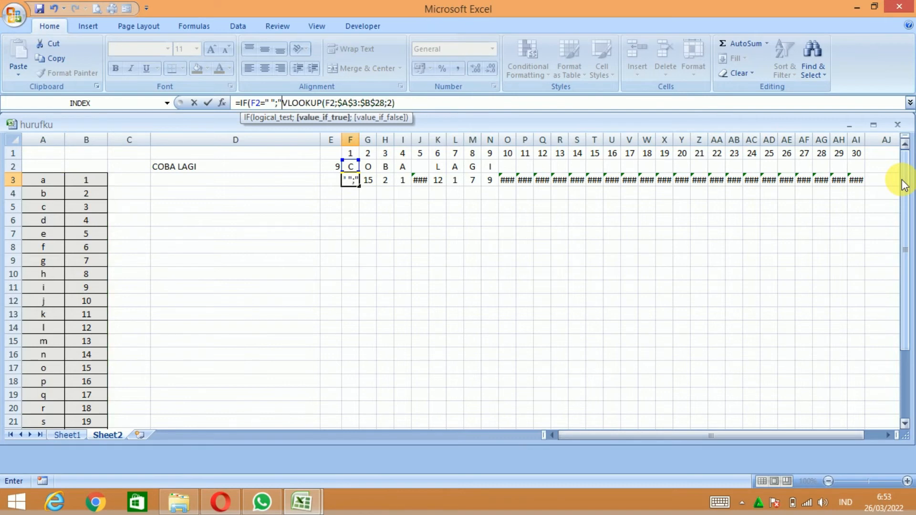
text(;)
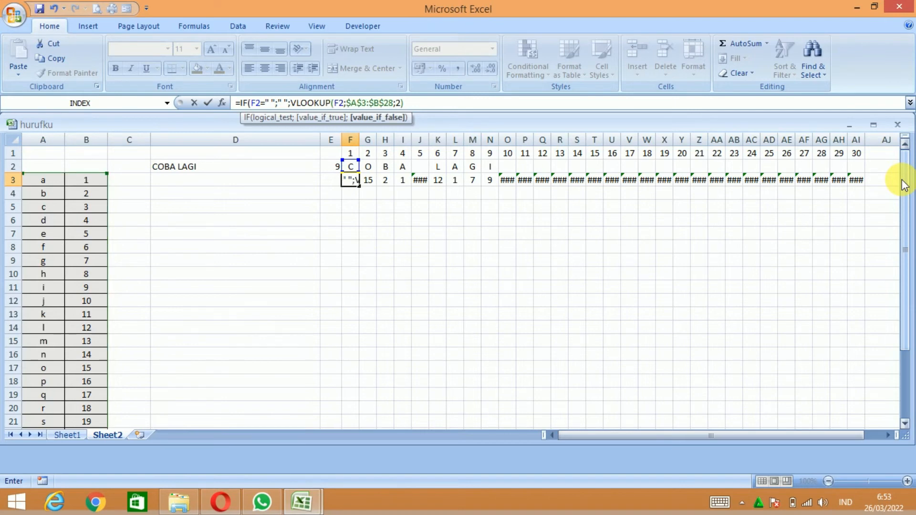
click(484, 103)
text())
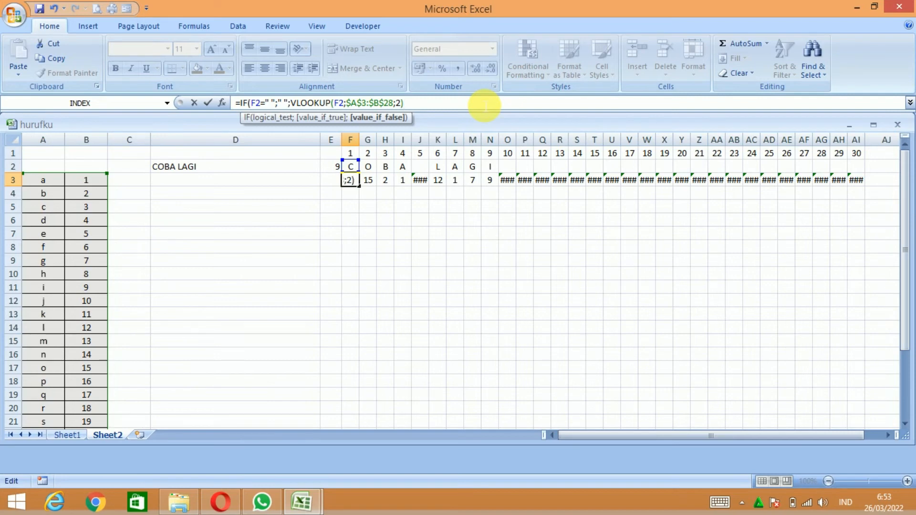
text())
key(Return)
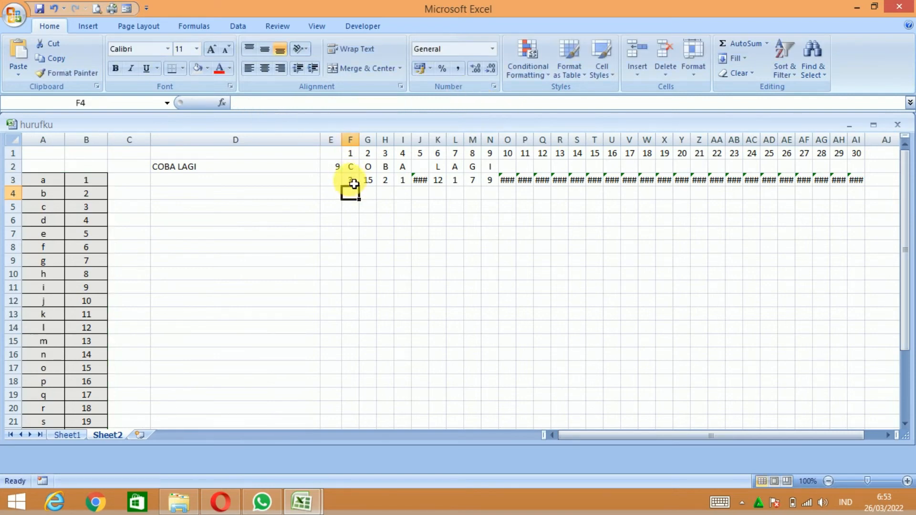
Refill row 3 from F3 to AI3 with the space-checking IF lookup formula.
click(353, 183)
drag(364, 192, 861, 206)
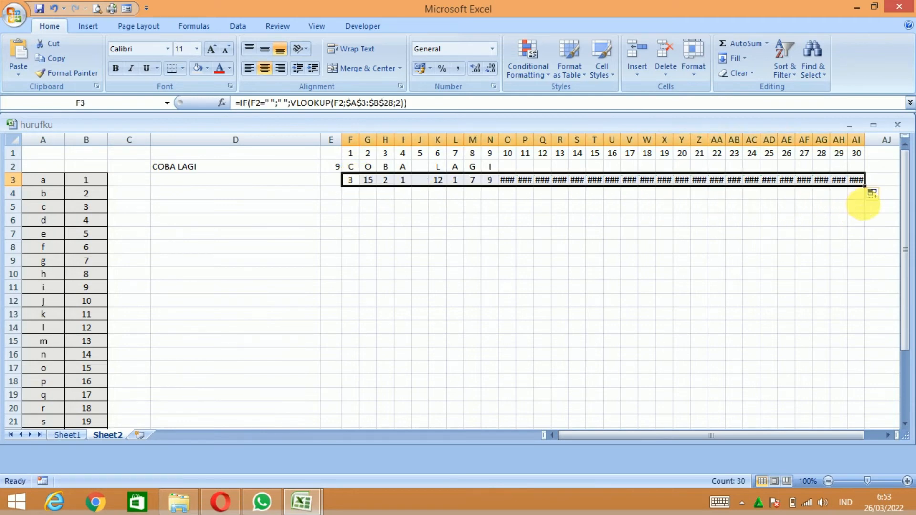
click(630, 300)
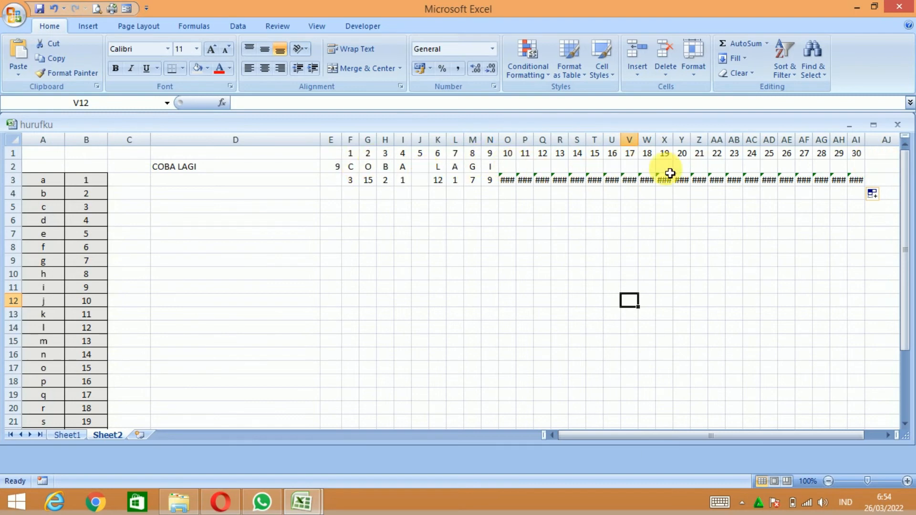
Rewrite F2 as =IF($E2<F$1;" ";MID($D2;F$1;1)) to blank positions beyond the word length.
click(358, 170)
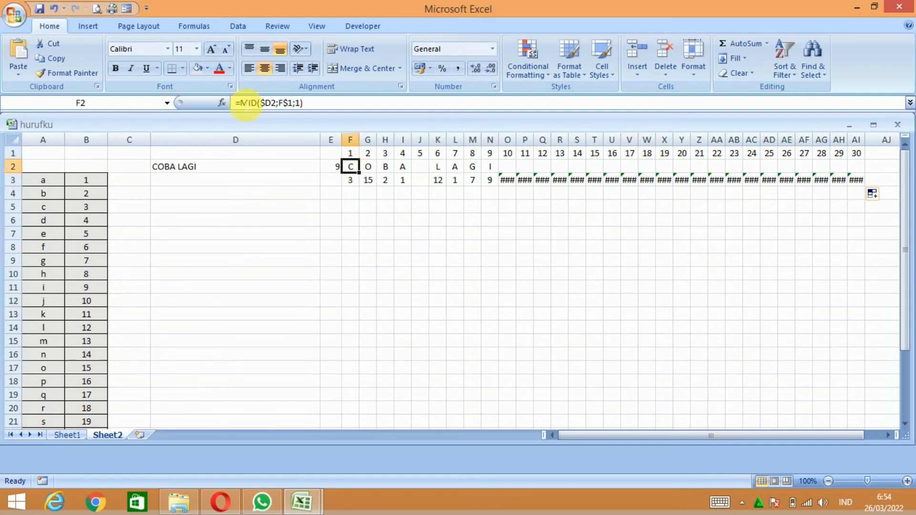
click(241, 103)
text(IF)
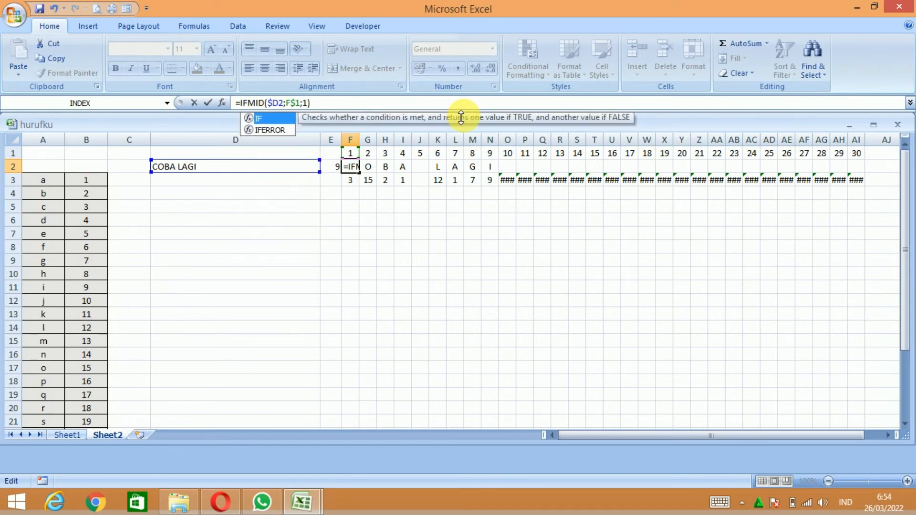
text(()
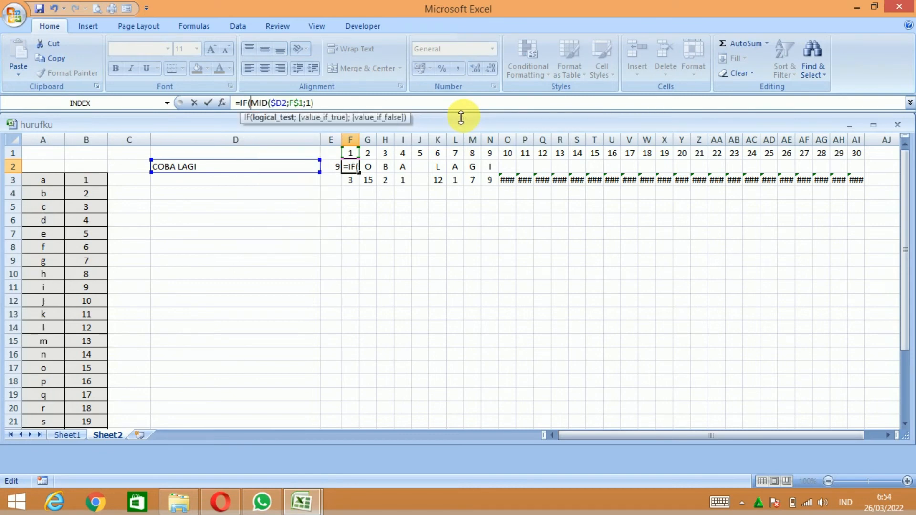
click(339, 171)
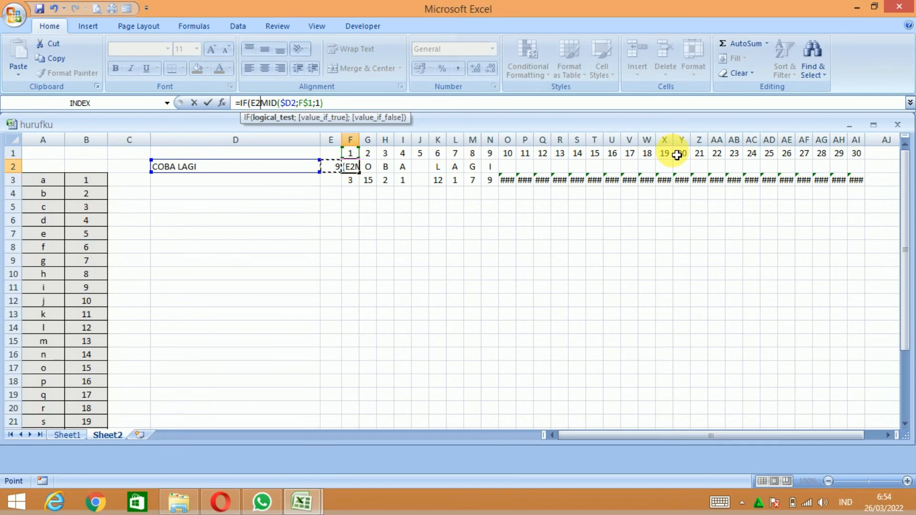
key(F4)
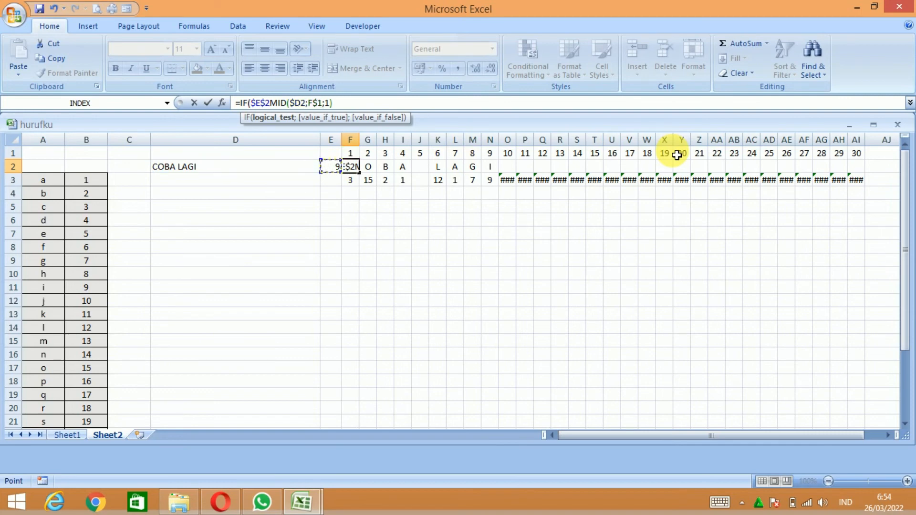
key(F4)
key(F4)
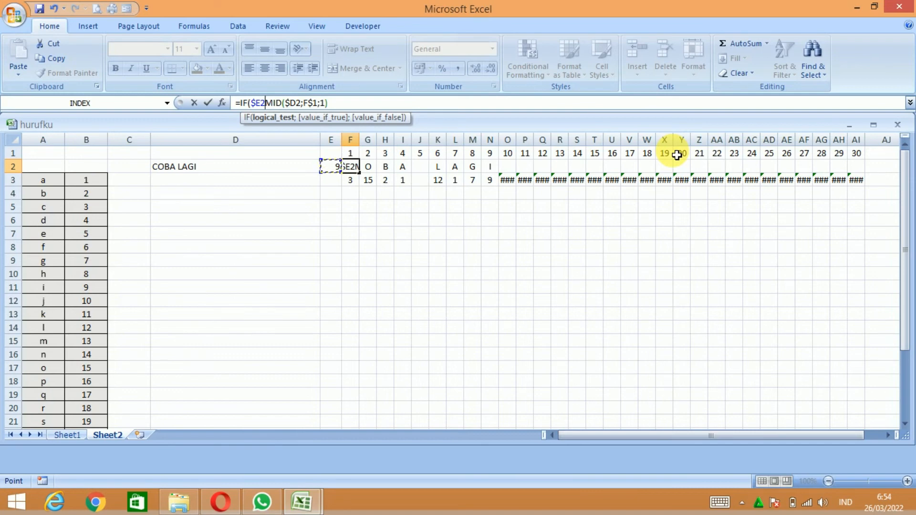
text(<)
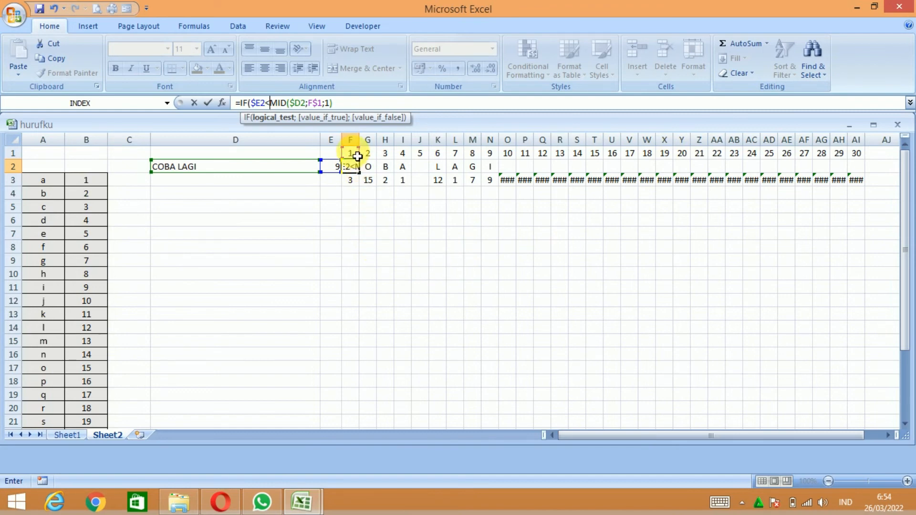
click(357, 153)
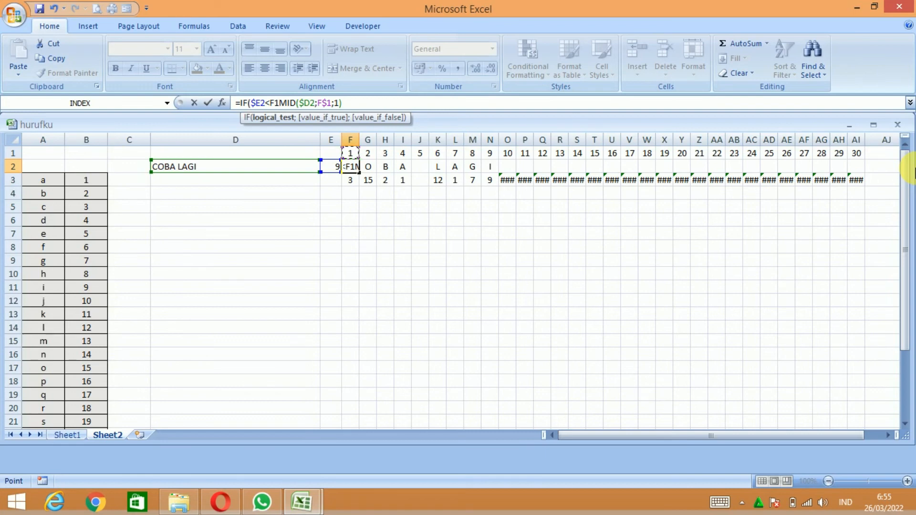
text(;)
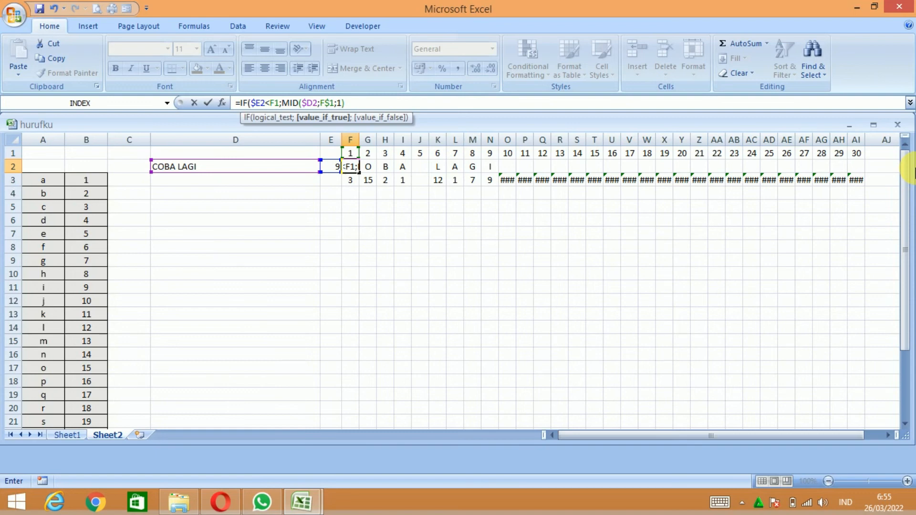
text(")
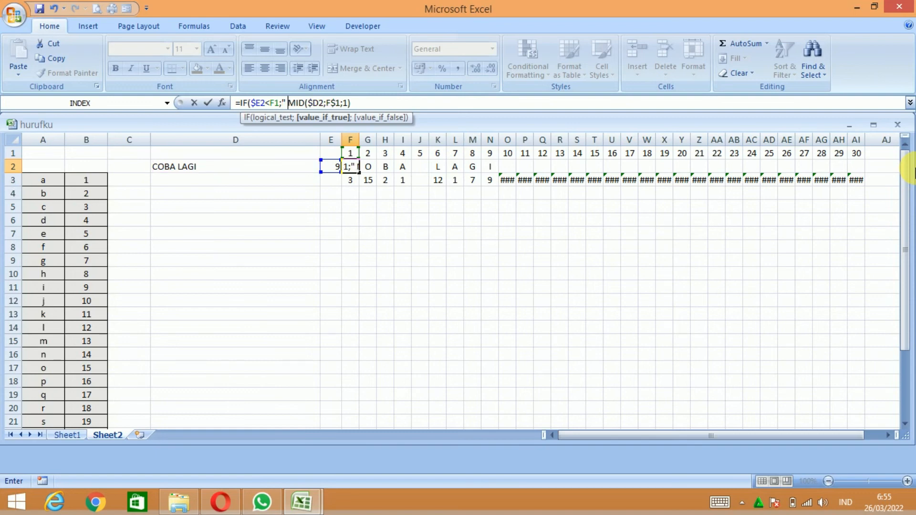
text( ";)
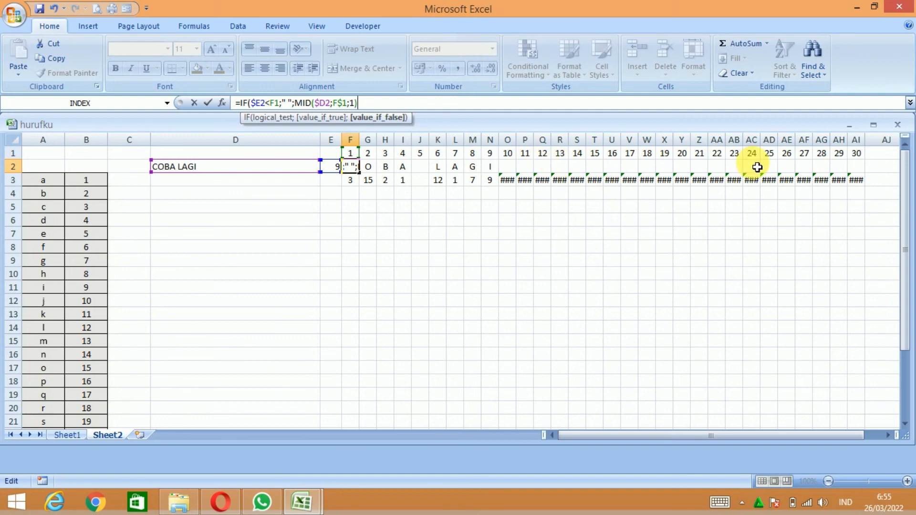
text())
key(Return)
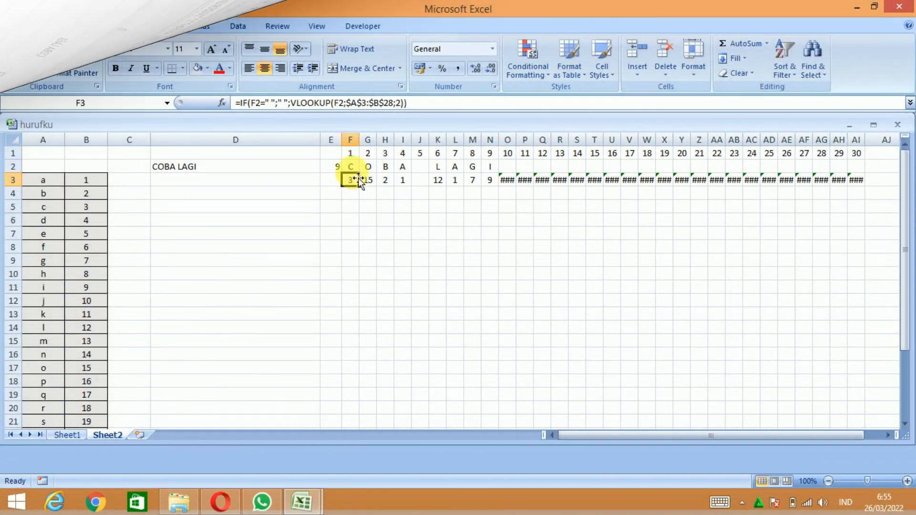
Copy the length-checking F2 formula across row 2 to AI2, clearing the ### errors in row 3.
key(Up)
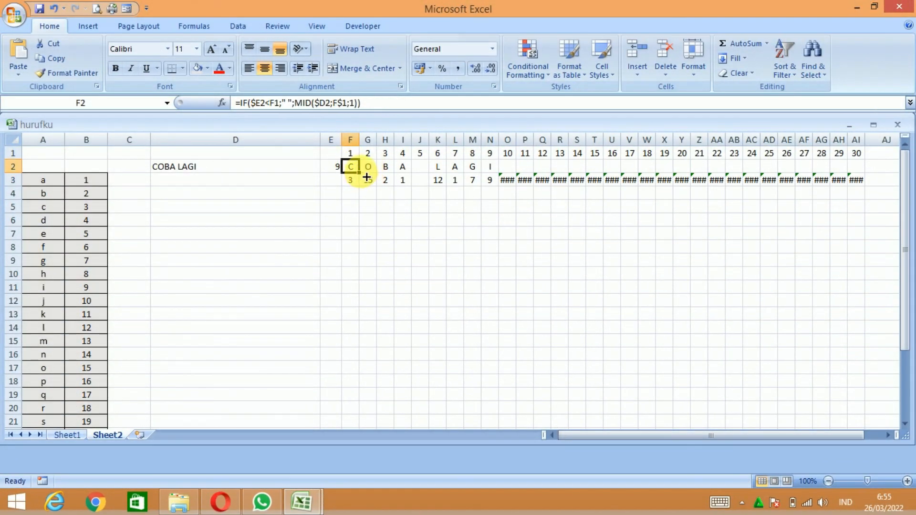
drag(360, 174, 861, 185)
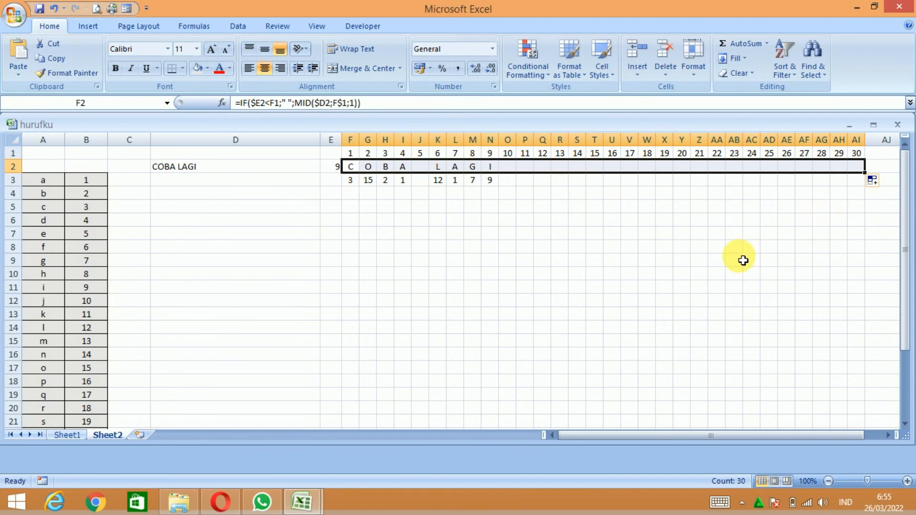
click(895, 181)
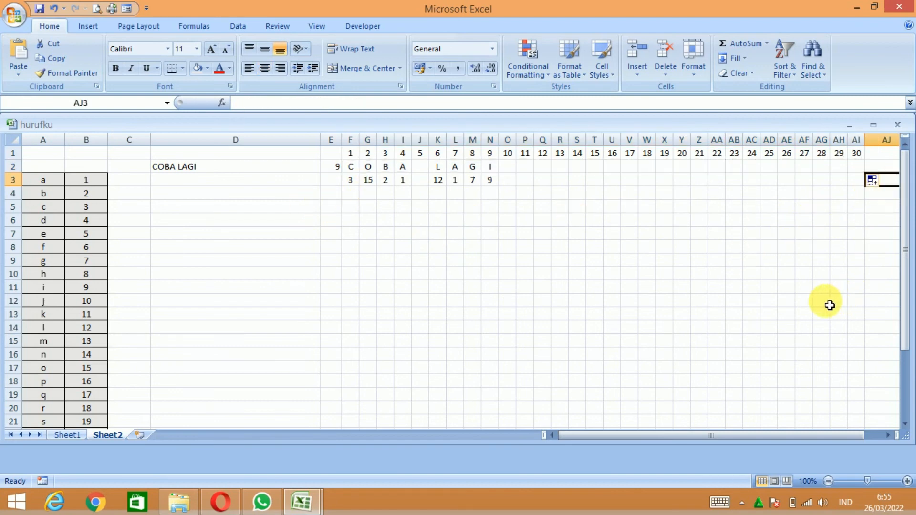
Enter =SUM(F3:AI3) in AJ3 to total the letter values, giving 50.
text(=S)
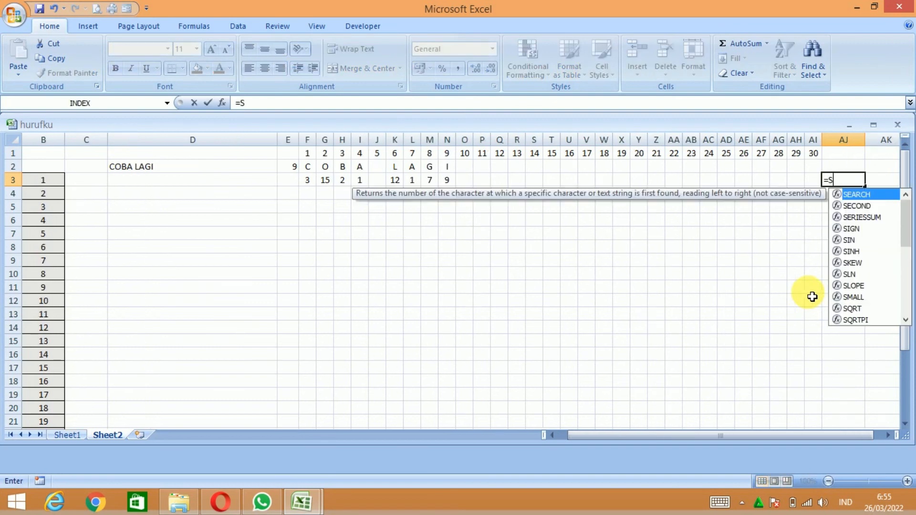
text(UM()
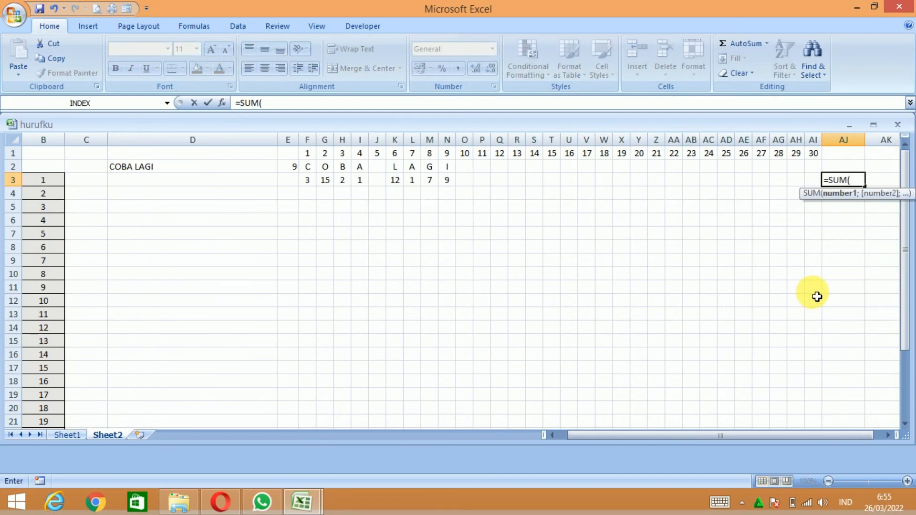
drag(307, 179, 813, 191)
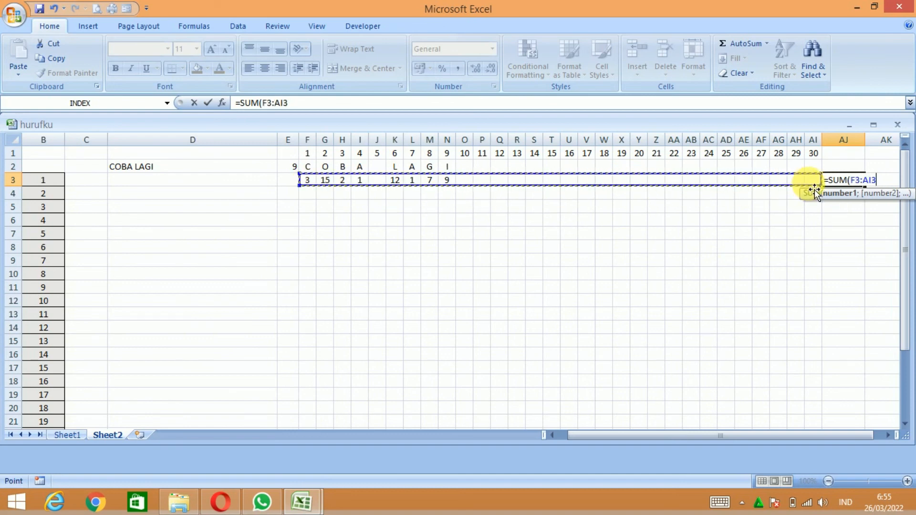
text())
key(Return)
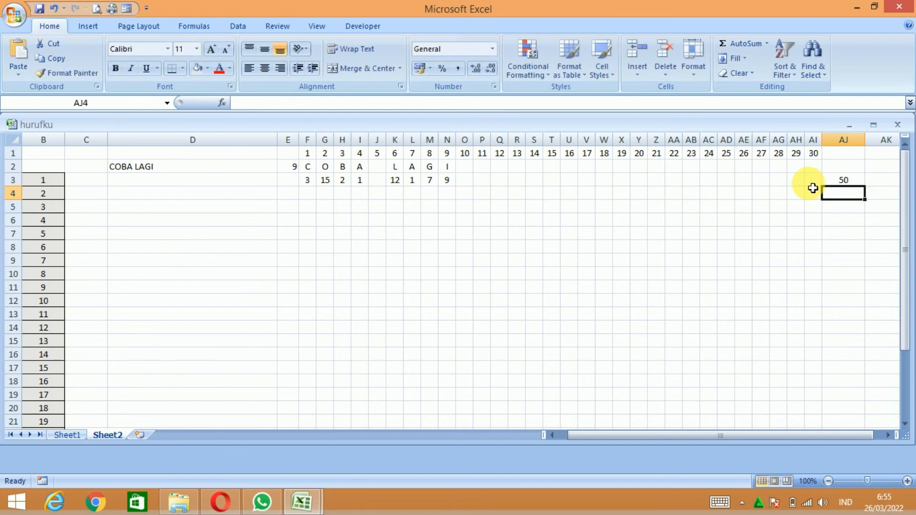
key(Up)
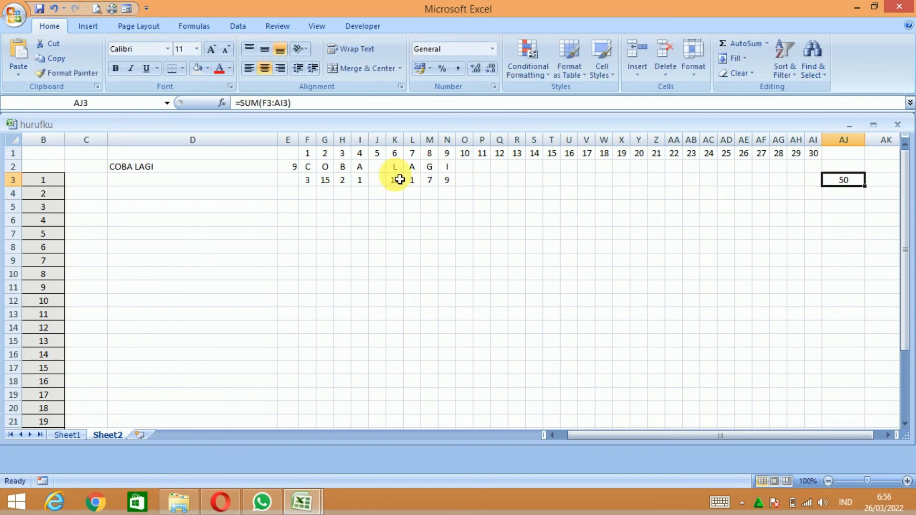
Link D3 to the AJ3 total with =AJ3 and centre it, showing 50 under the word.
click(203, 184)
text(=)
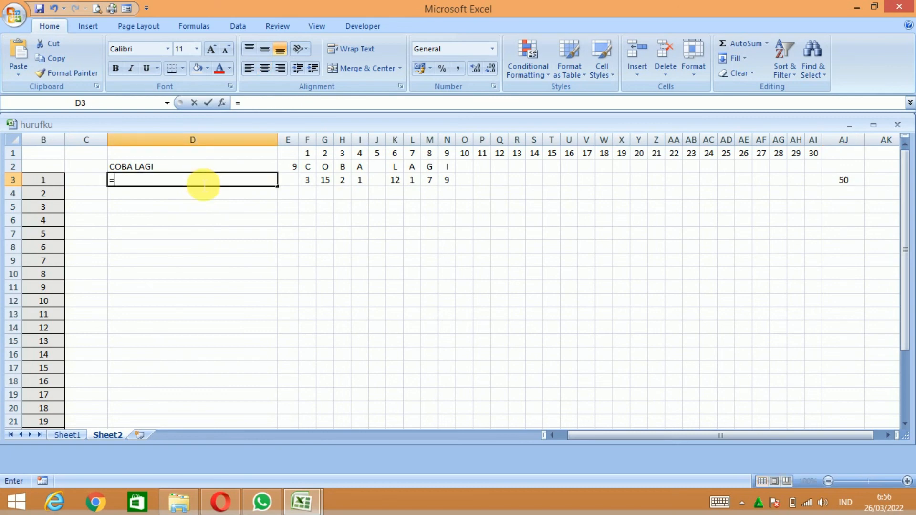
click(844, 176)
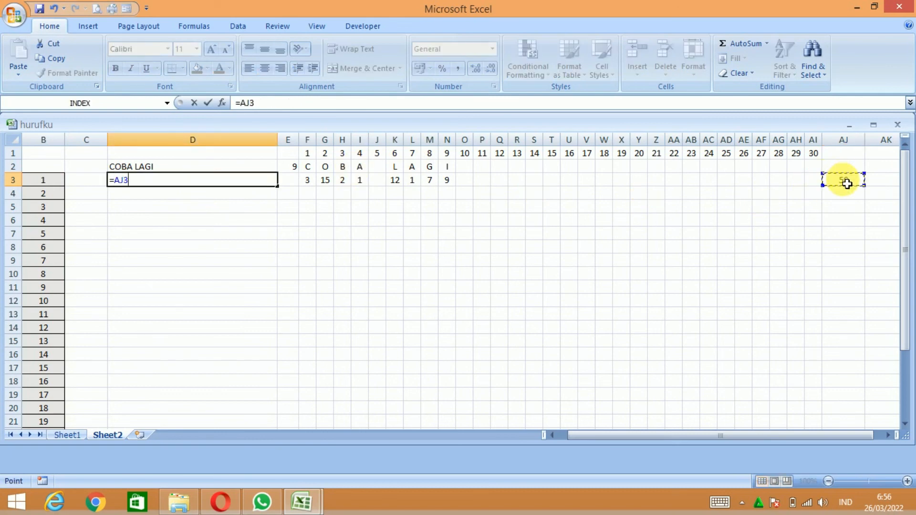
key(Return)
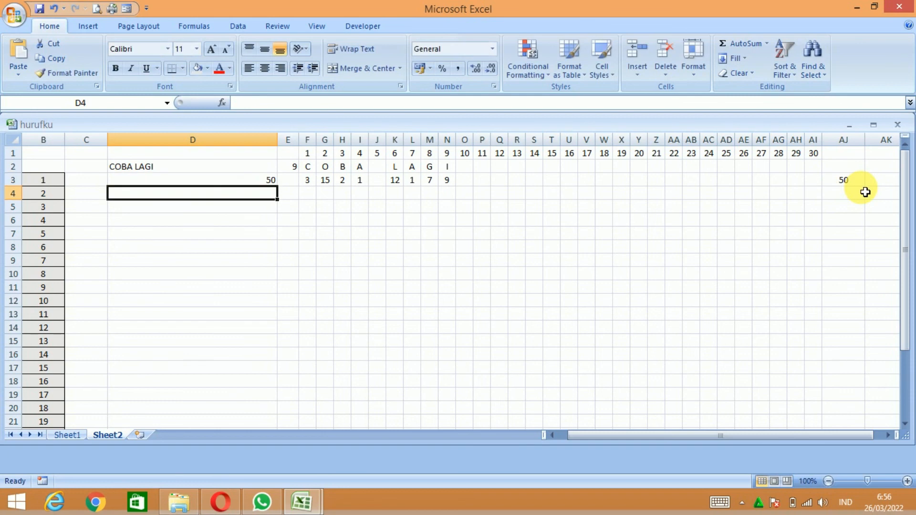
click(182, 182)
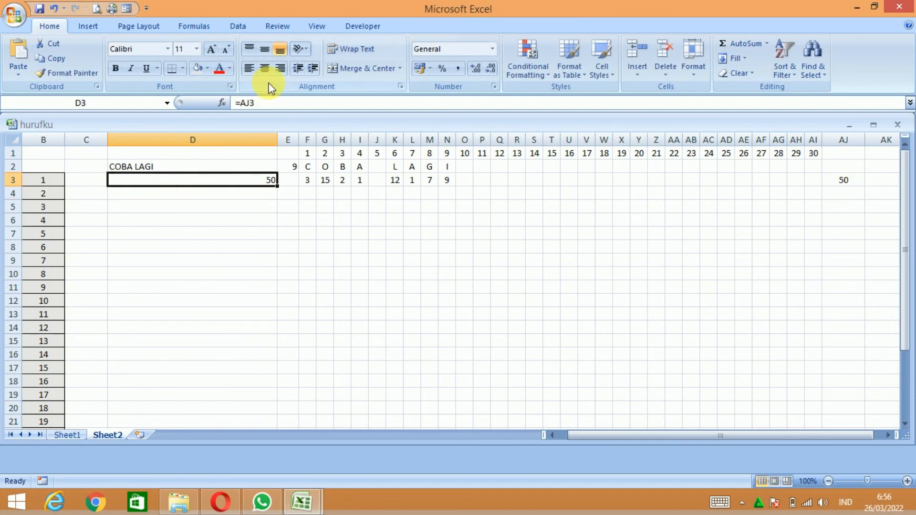
click(265, 69)
click(214, 169)
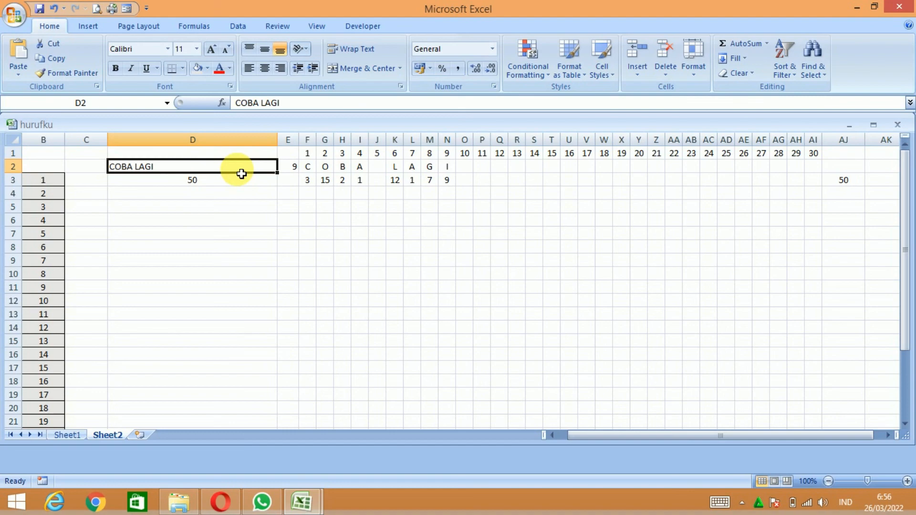
Test the calculator by entering ATTITUDE, then a sample two-word name, in D2.
text(ATTT)
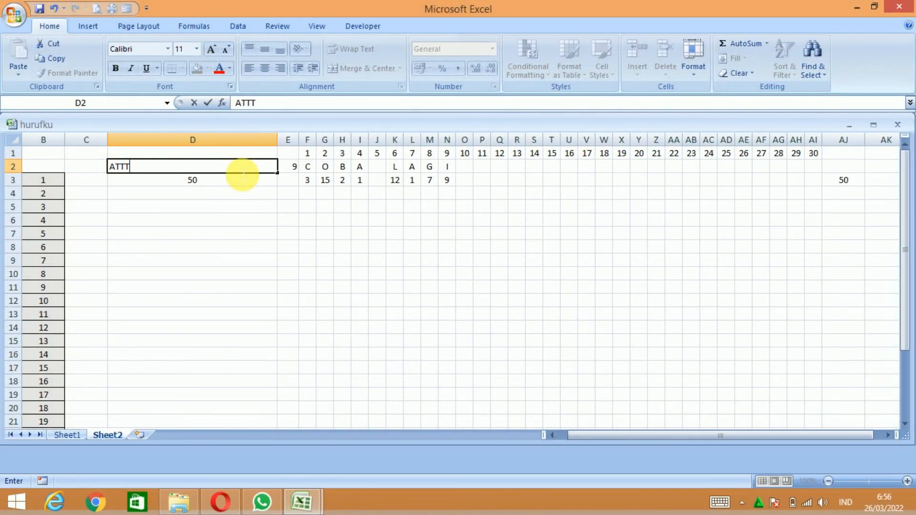
key(BackSpace)
text(ITUDE)
key(Return)
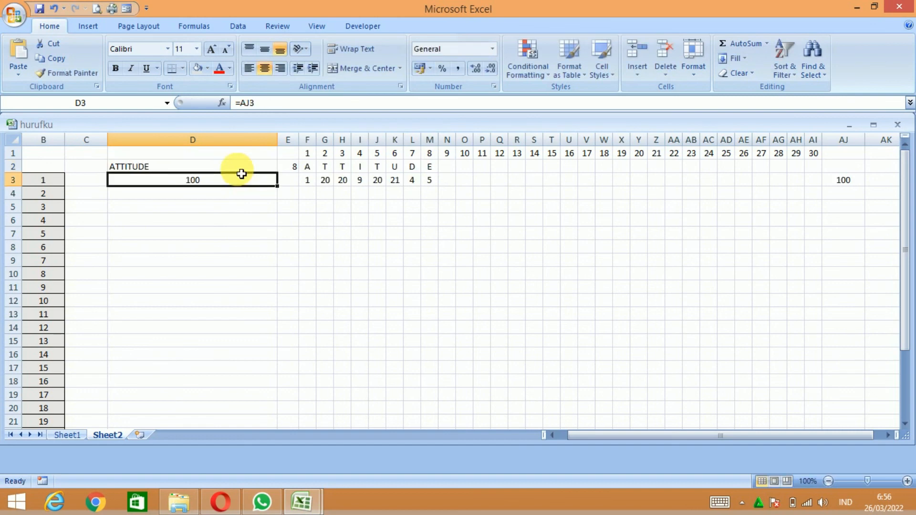
key(Up)
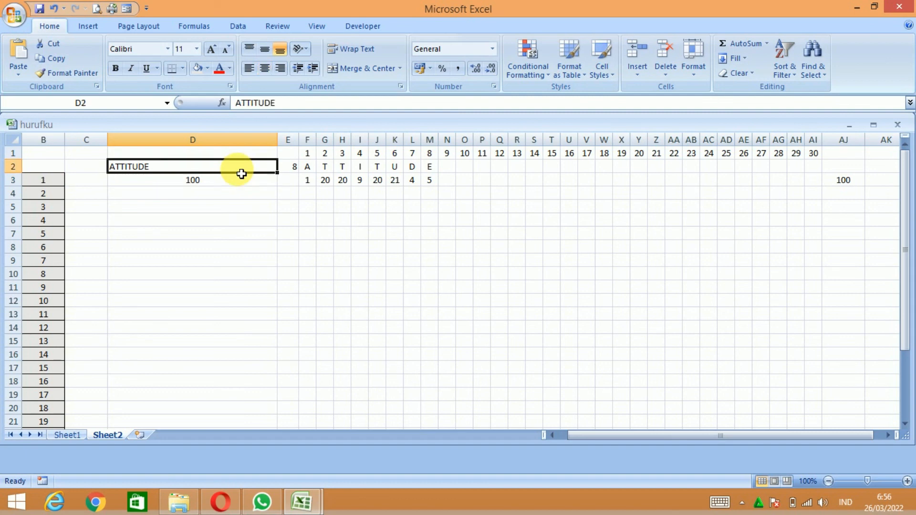
text(BUDI)
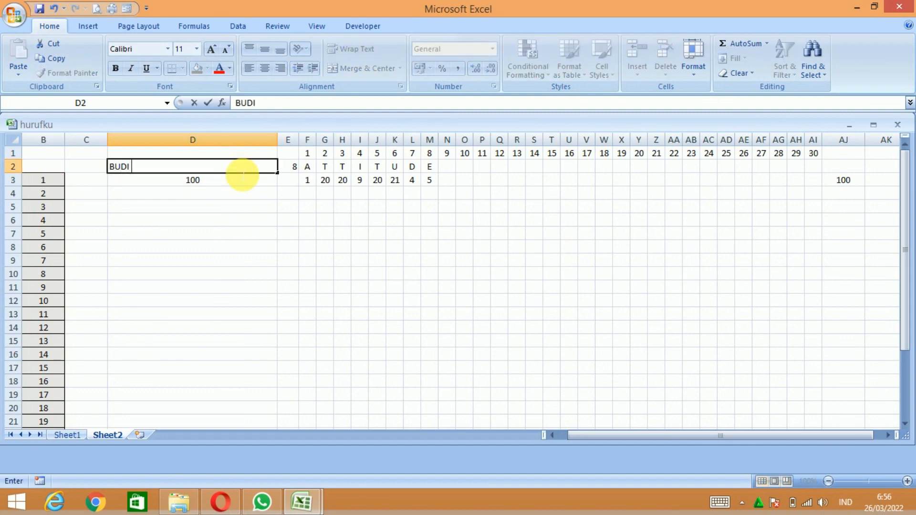
text( BARTIM)
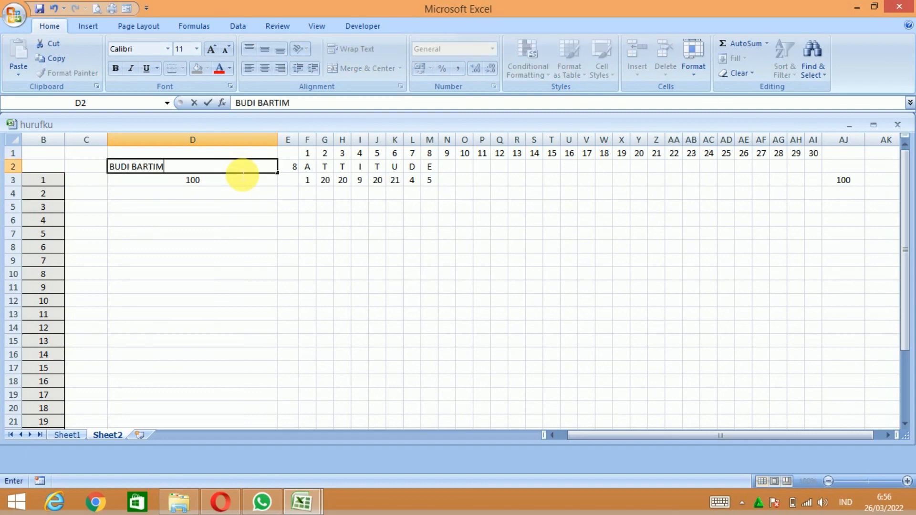
key(Return)
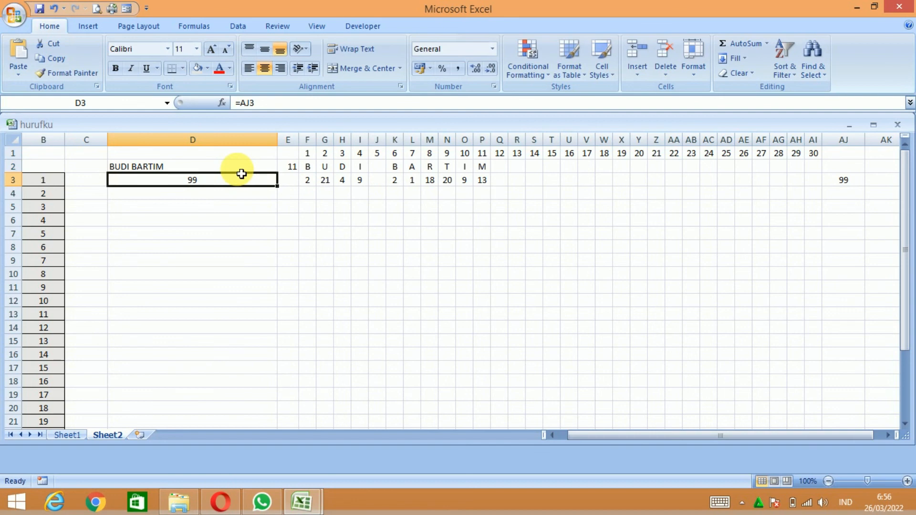
key(Up)
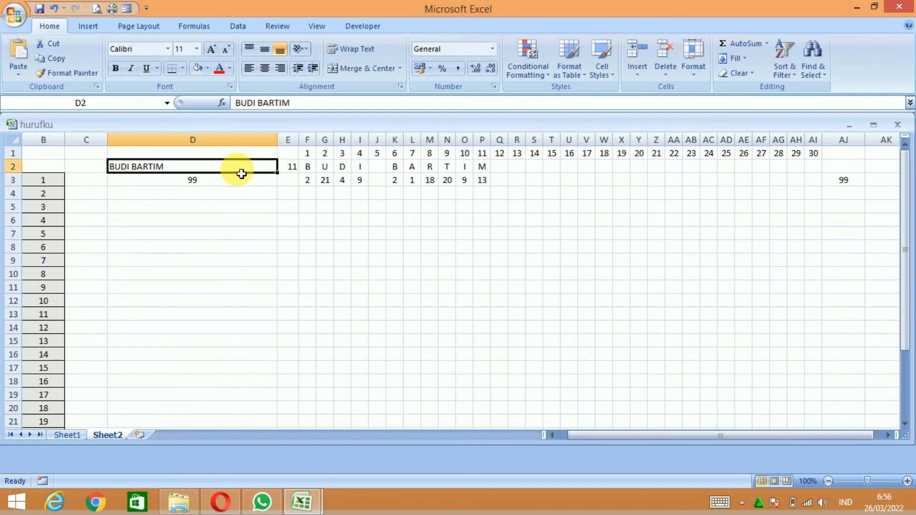
Enter another two-word sample name in D2 and confirm D3 recalculates to 81.
text(BUDI AT)
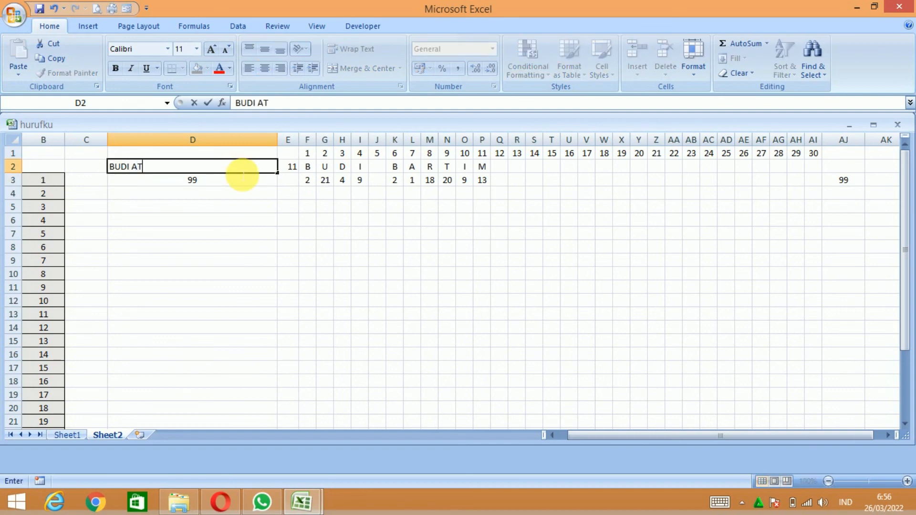
text(PH)
key(Return)
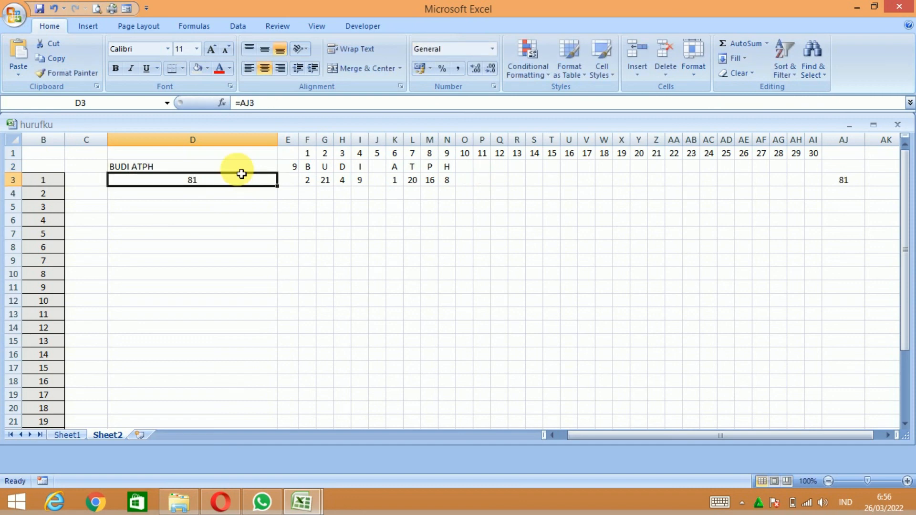
key(Down)
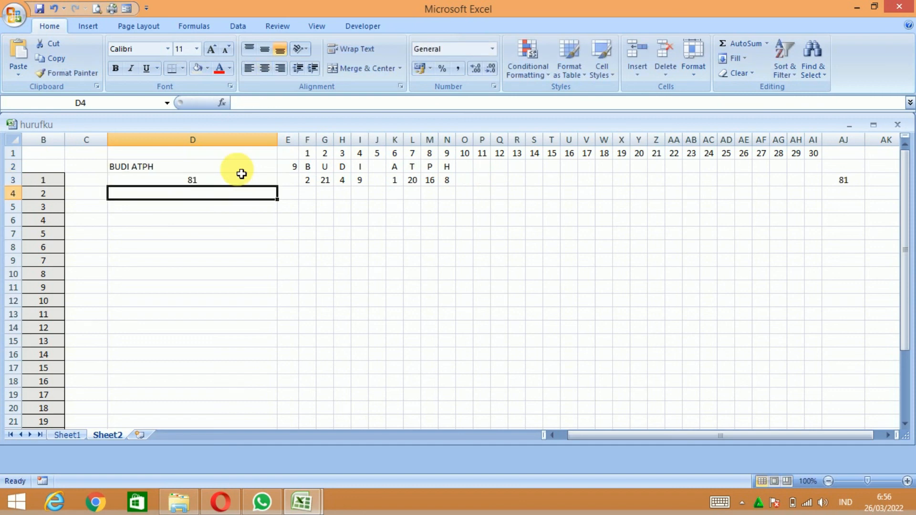
key(Up)
key(Up)
key(Up)
click(242, 174)
key(Down)
key(Down)
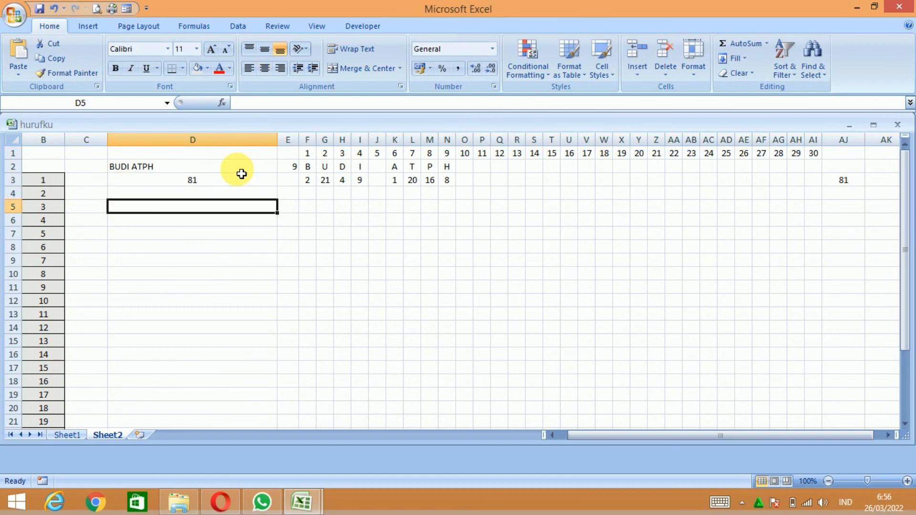